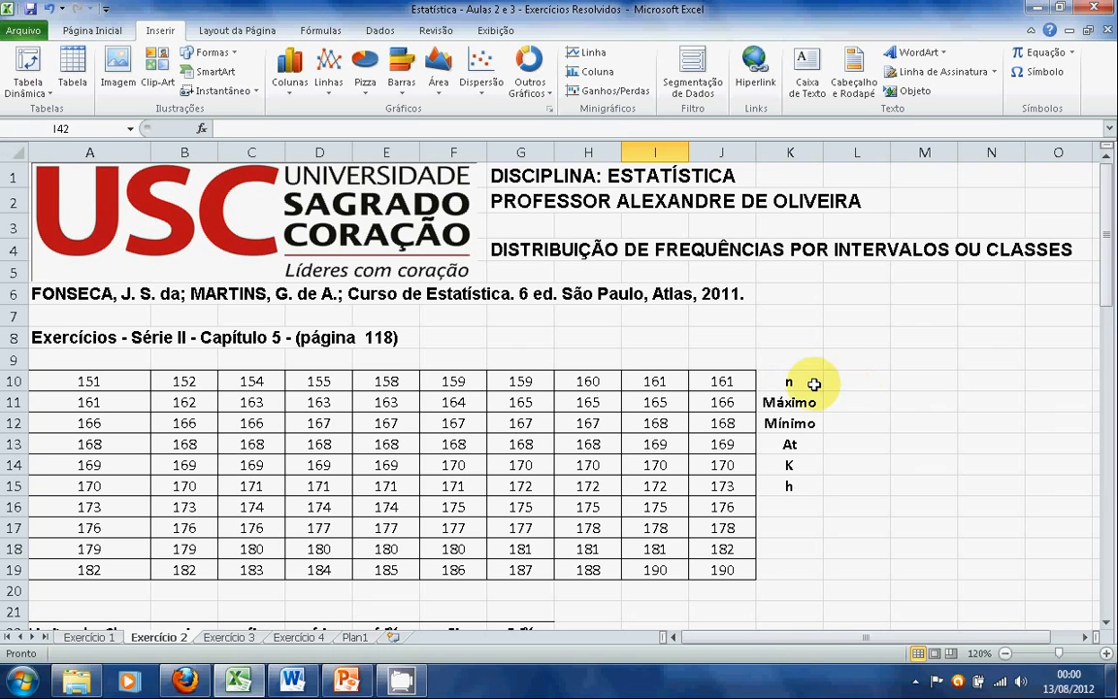
{"action": "left_click", "coordinate": [849, 385]}
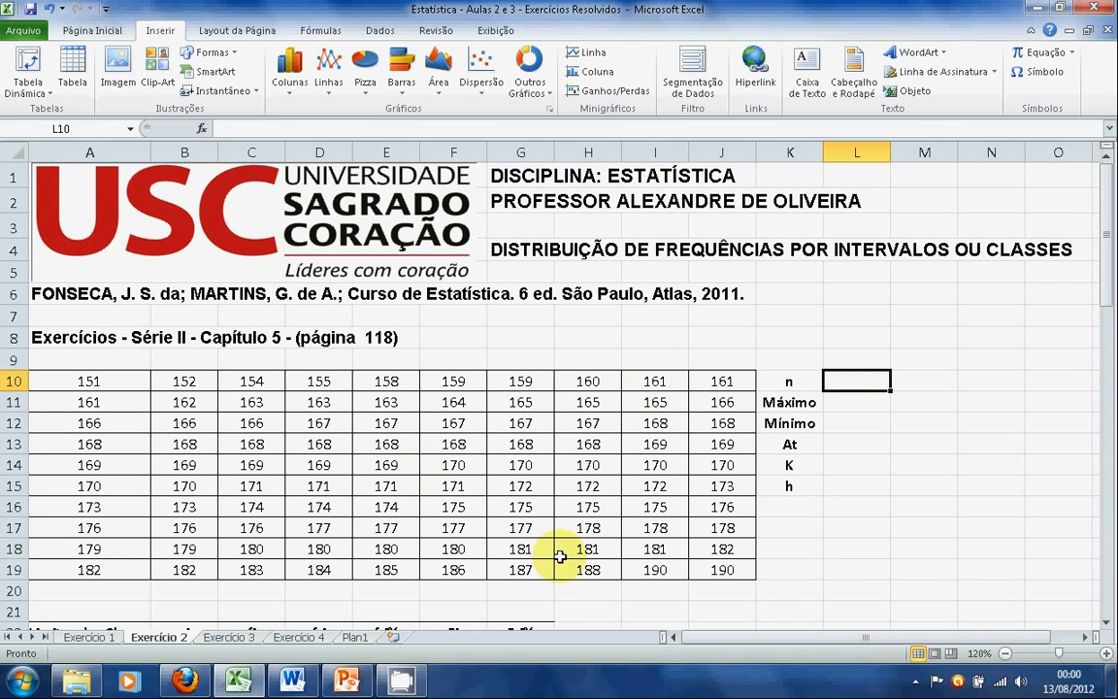
{"action": "left_click", "coordinate": [843, 408]}
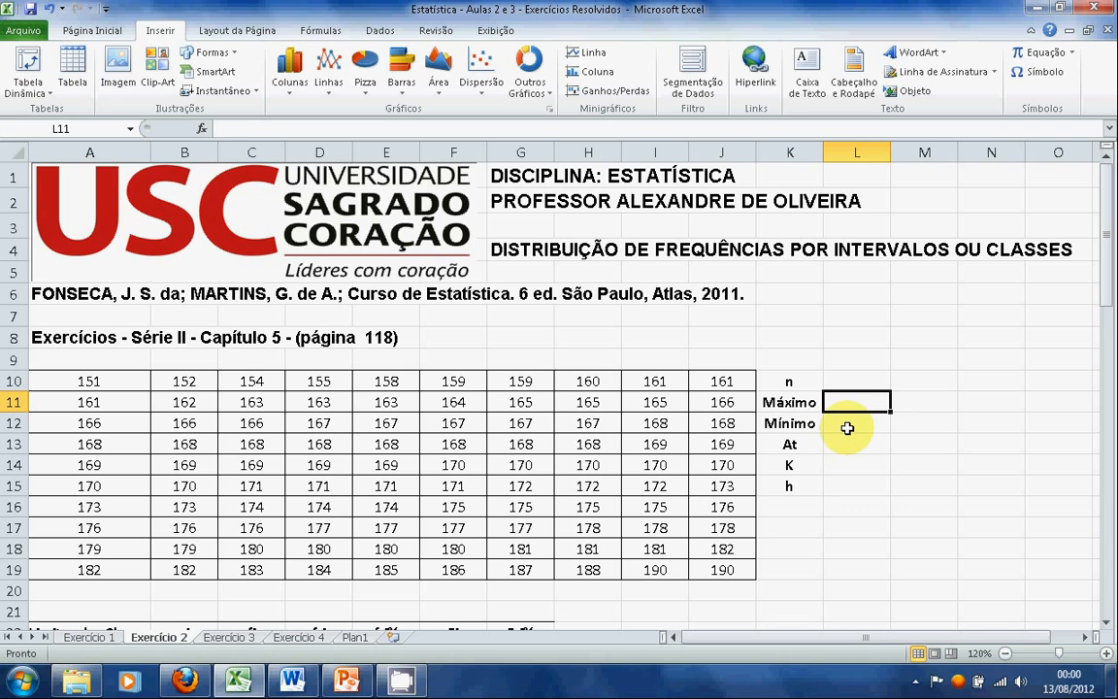
{"action": "left_click", "coordinate": [848, 428]}
{"action": "left_click", "coordinate": [859, 446]}
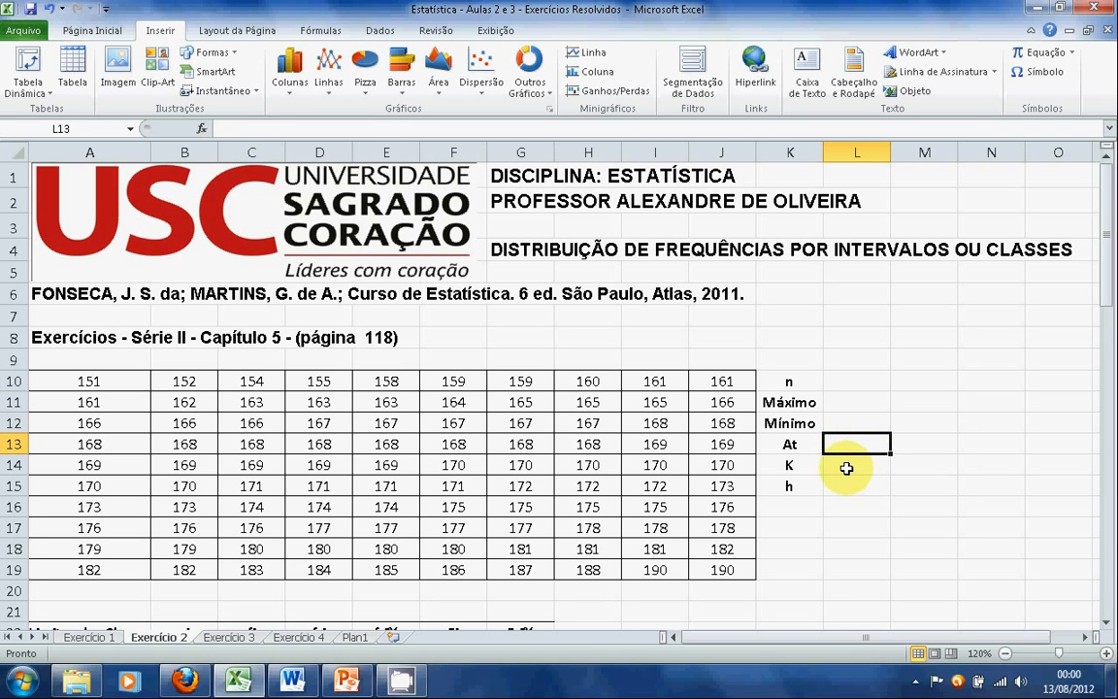
{"action": "left_click", "coordinate": [847, 468]}
{"action": "left_click", "coordinate": [856, 487]}
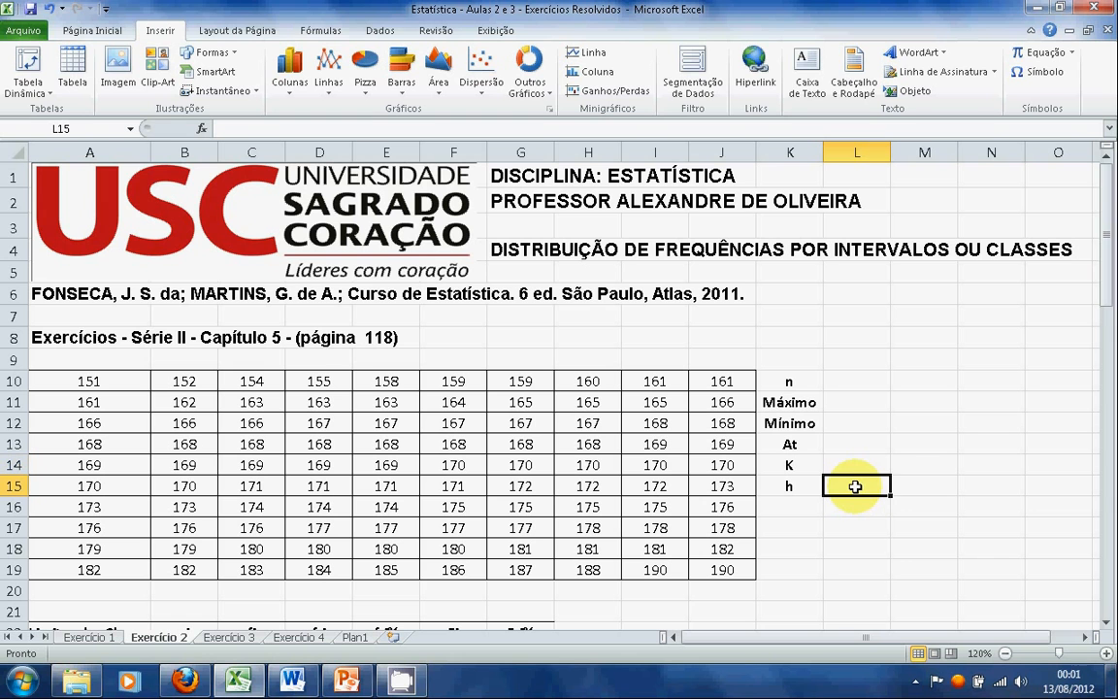
Calculate n in cell L10 with the statistical function CONT.VALORES over the data range A10:J19
{"action": "left_click", "coordinate": [859, 383]}
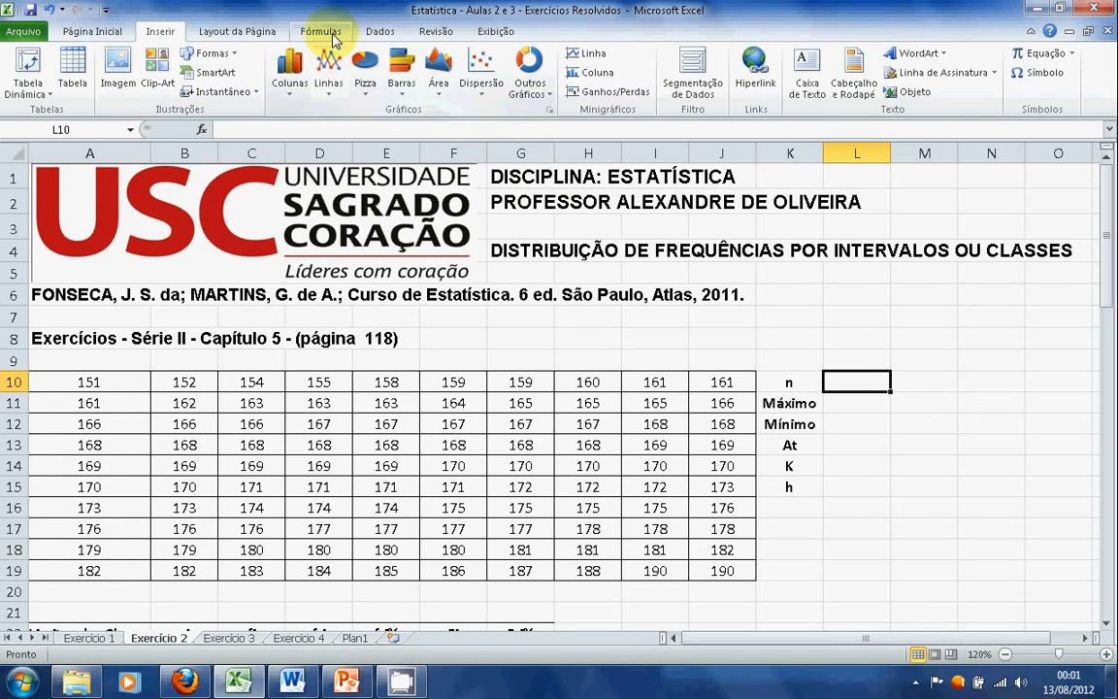
{"action": "left_click", "coordinate": [322, 32]}
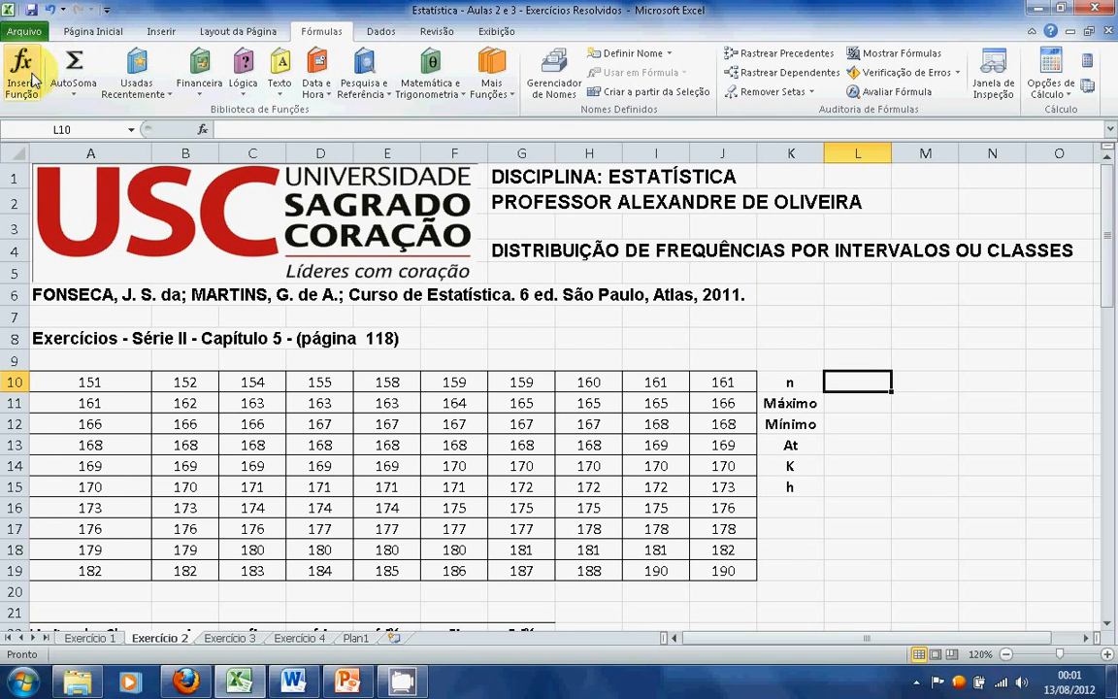
{"action": "left_click", "coordinate": [35, 79]}
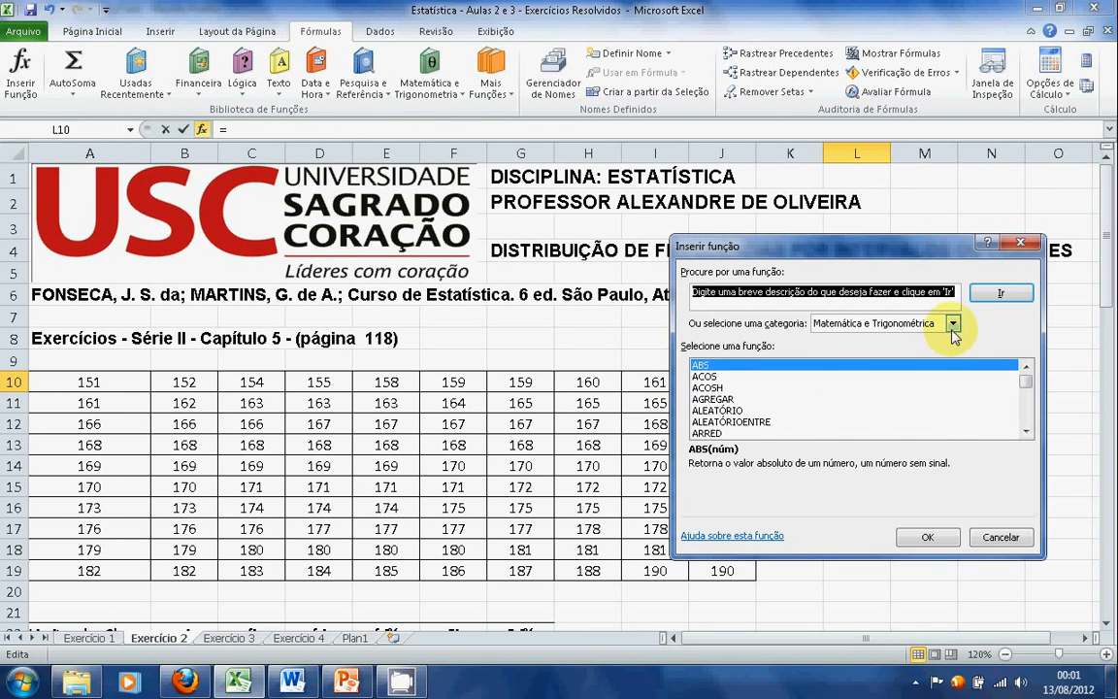
{"action": "left_click", "coordinate": [953, 324]}
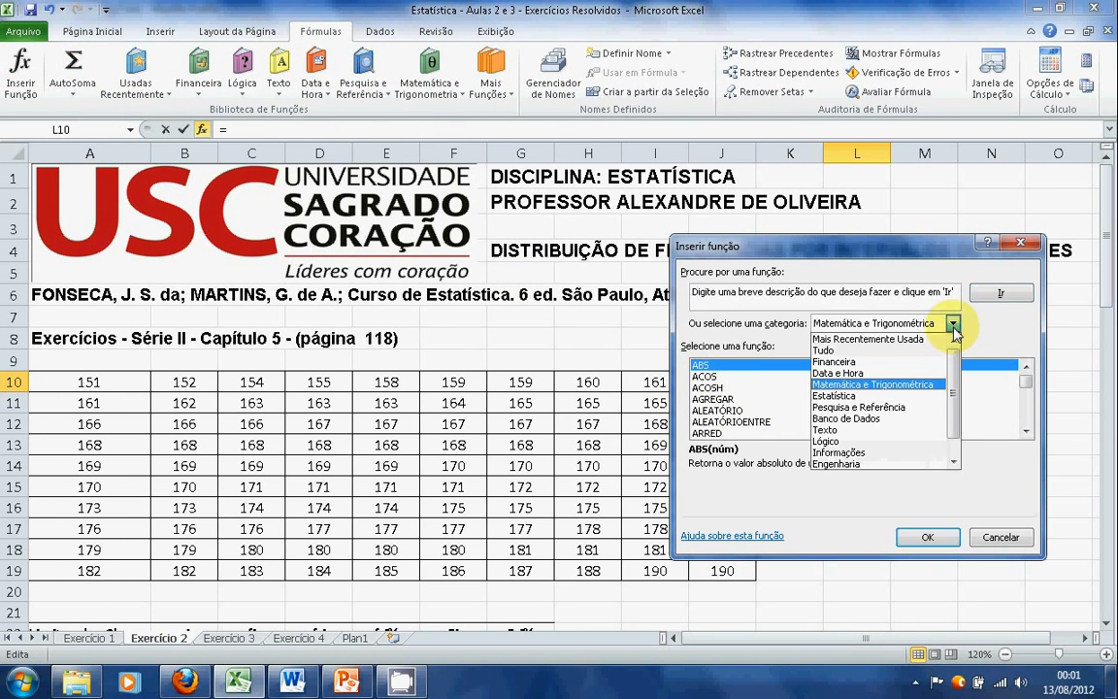
{"action": "left_click", "coordinate": [889, 396]}
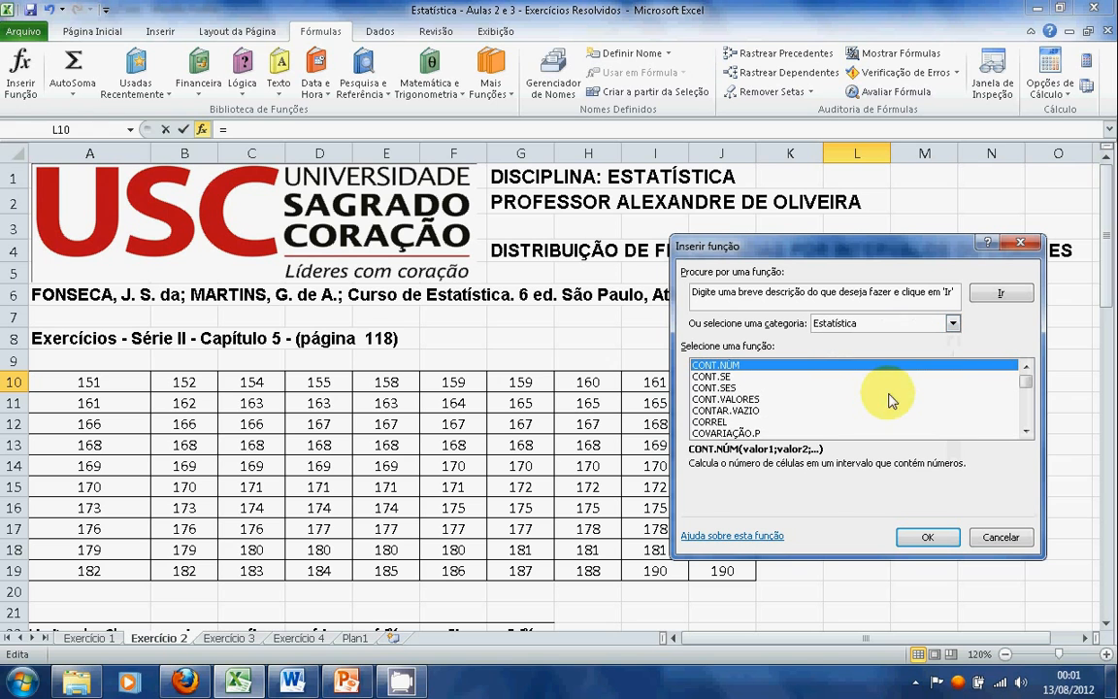
{"action": "left_click", "coordinate": [791, 399]}
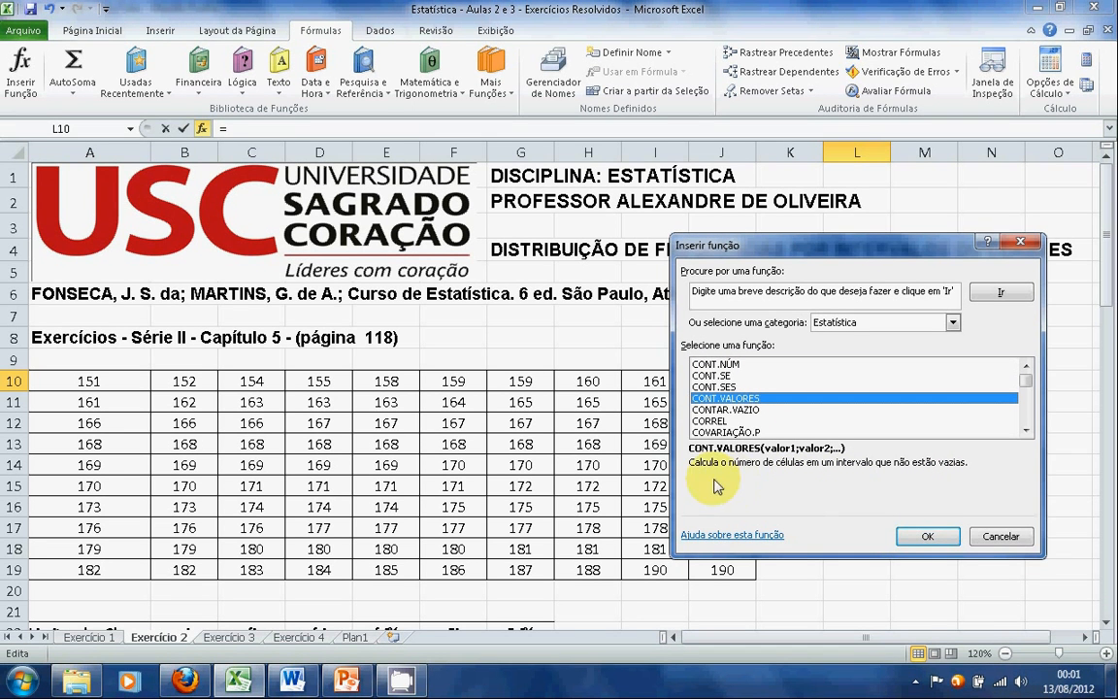
{"action": "left_click", "coordinate": [929, 537]}
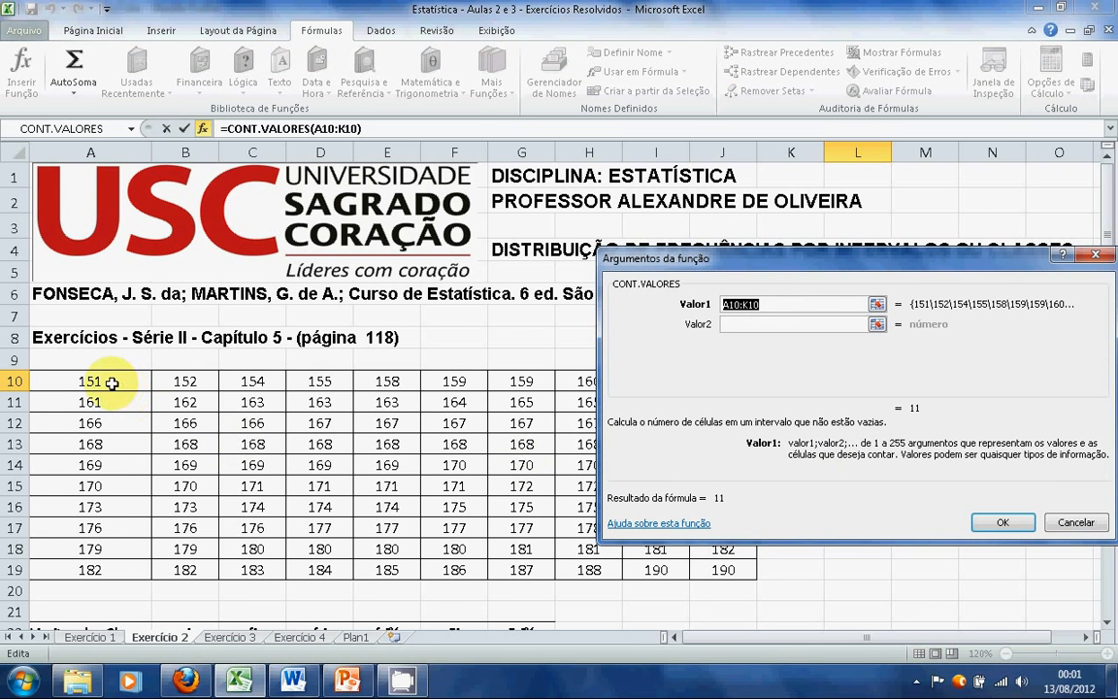
{"action": "left_click_drag", "start_coordinate": [107, 381], "coordinate": [769, 590]}
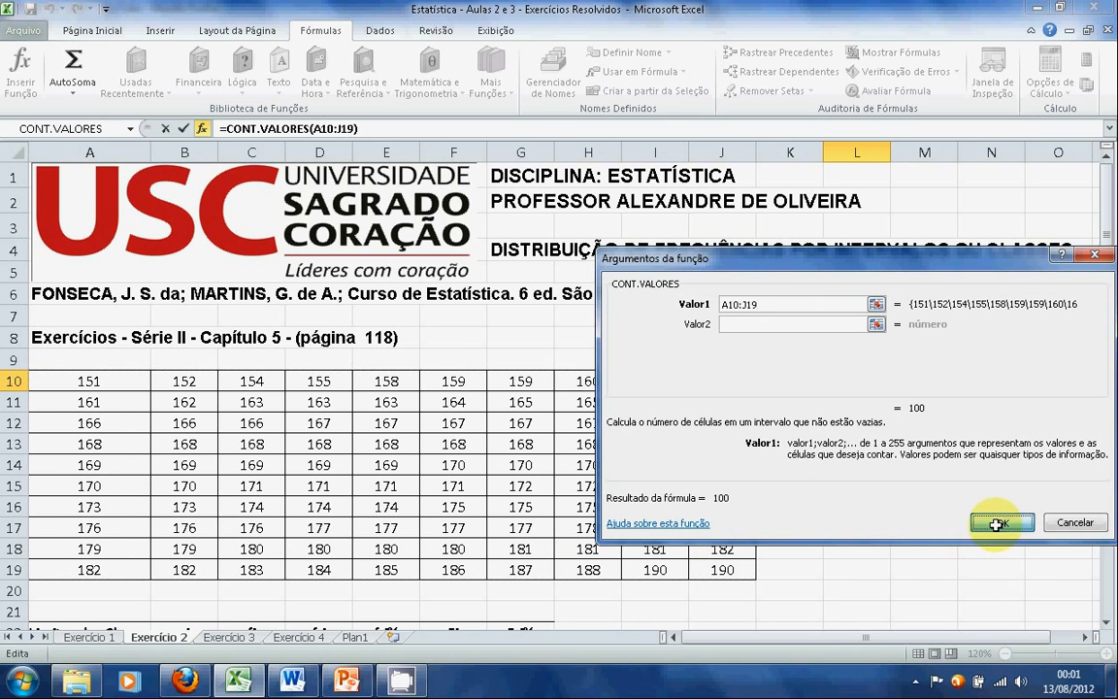
{"action": "left_click", "coordinate": [998, 522]}
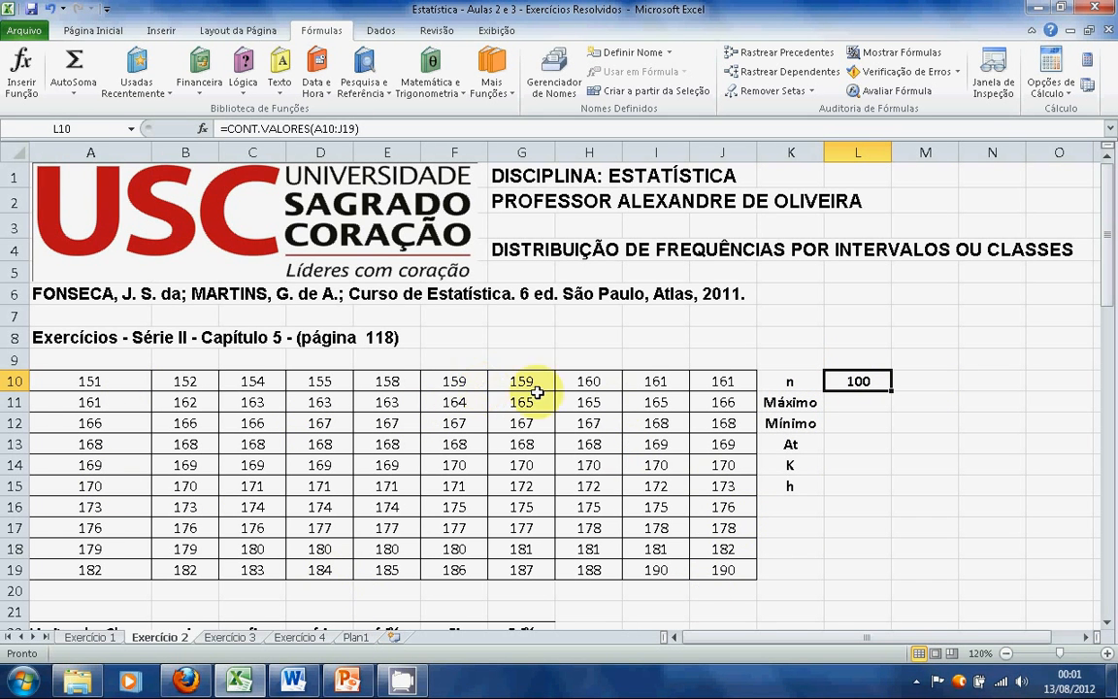
Calculate the maximum in cell L11 with the statistical function MÁXIMO over the data range A10:J19
{"action": "left_click", "coordinate": [864, 401]}
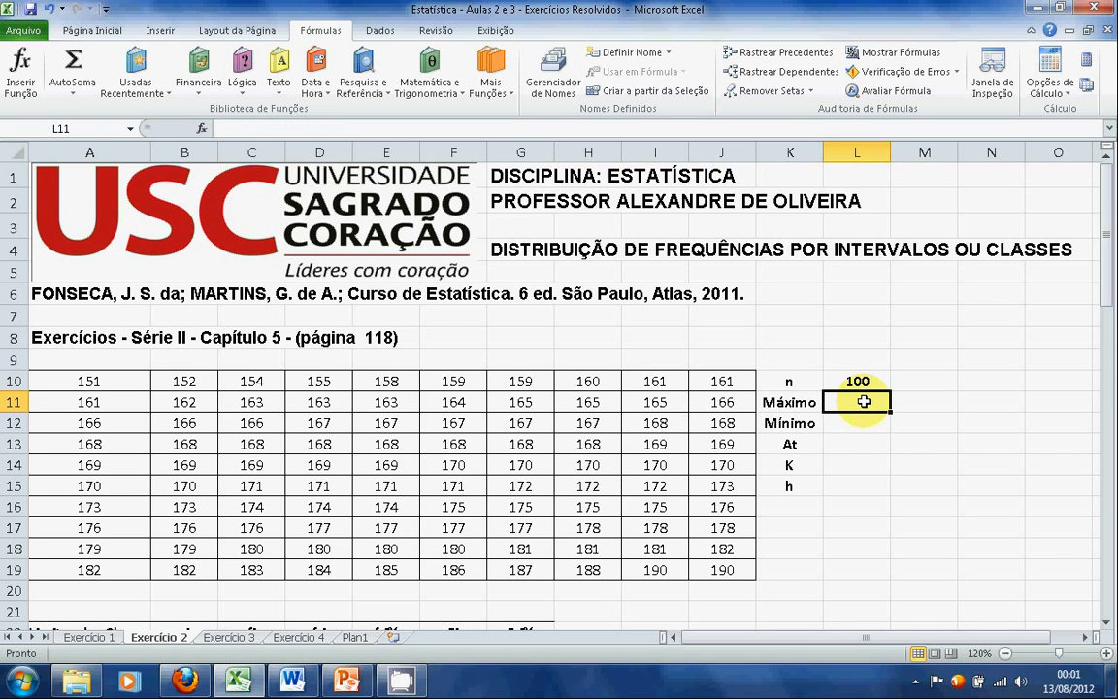
{"action": "left_click", "coordinate": [30, 92]}
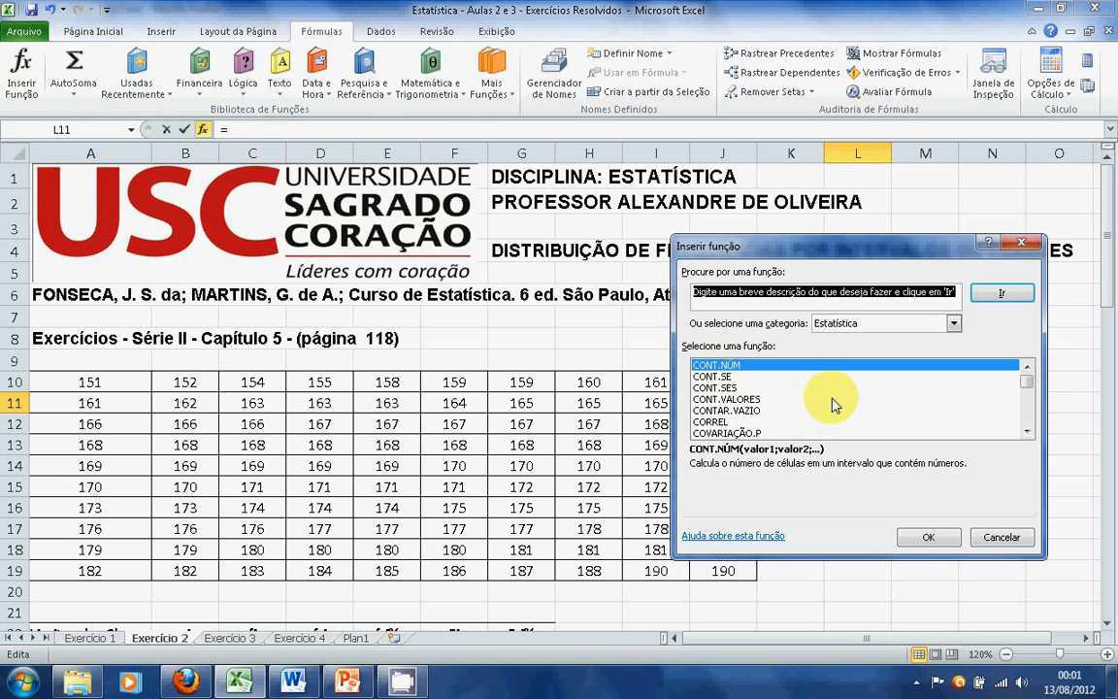
{"action": "left_click", "coordinate": [1027, 432]}
{"action": "left_click_drag", "start_coordinate": [1029, 432], "coordinate": [1029, 432]}
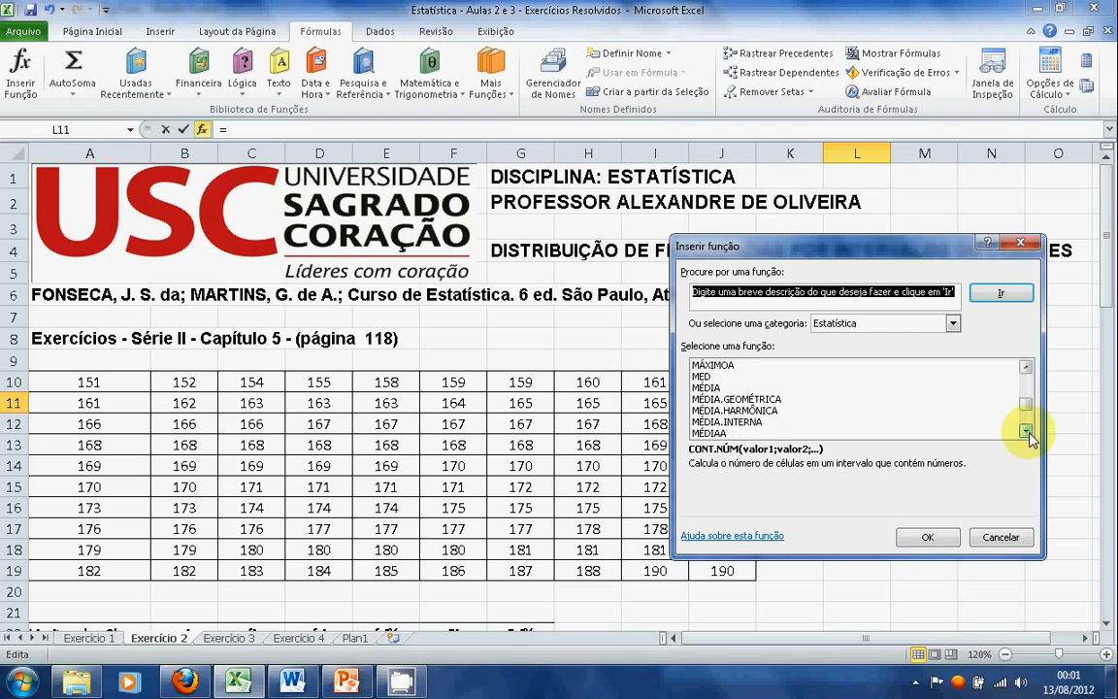
{"action": "left_click", "coordinate": [1026, 367]}
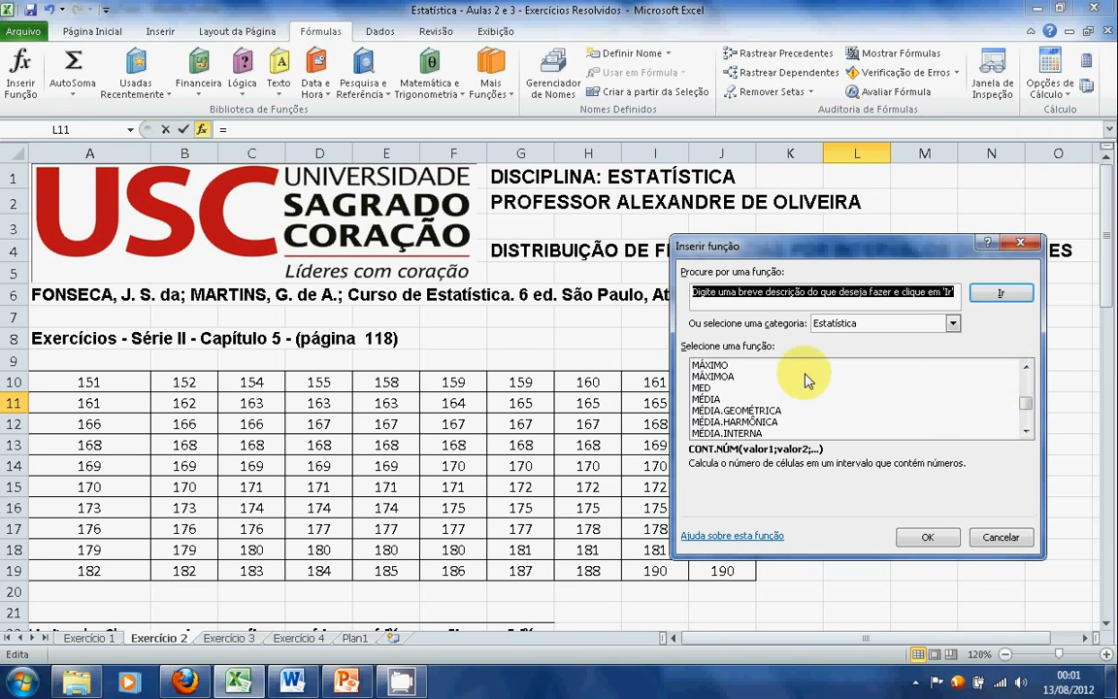
{"action": "left_click", "coordinate": [719, 365]}
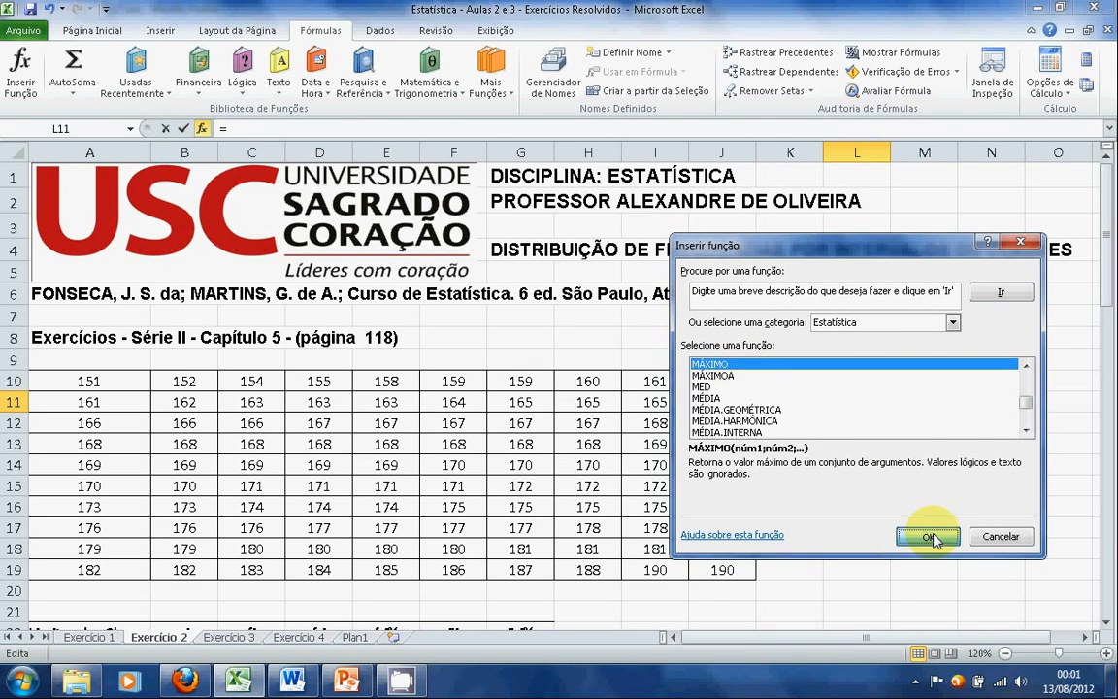
{"action": "left_click", "coordinate": [930, 538]}
{"action": "left_click_drag", "start_coordinate": [116, 380], "coordinate": [735, 577]}
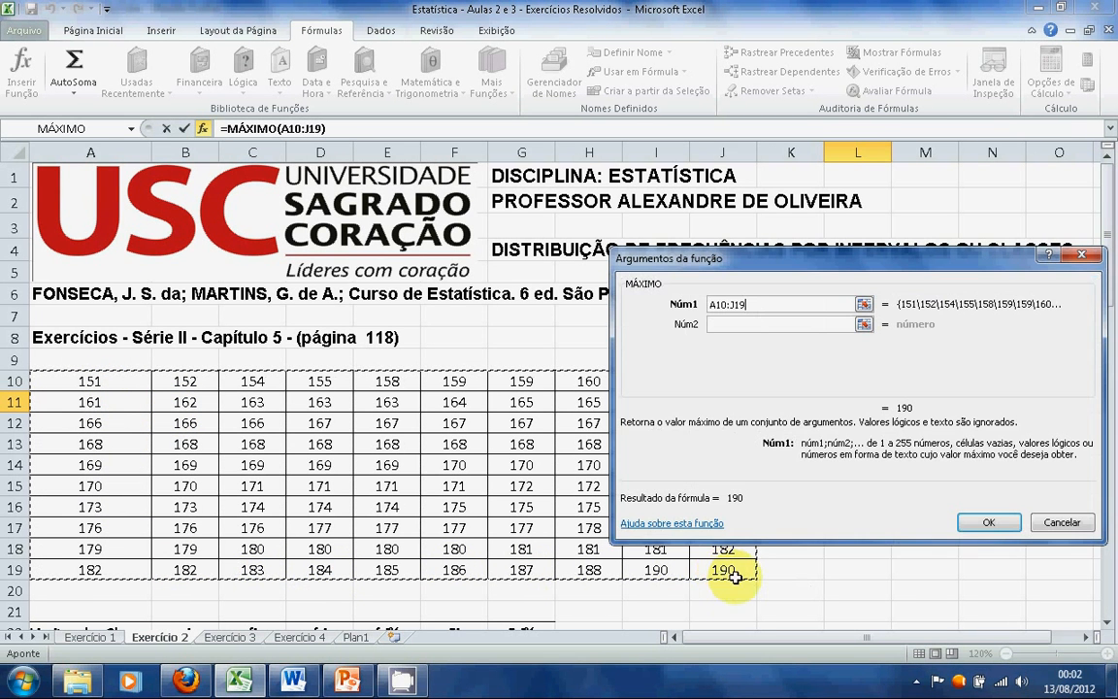
{"action": "left_click", "coordinate": [989, 525]}
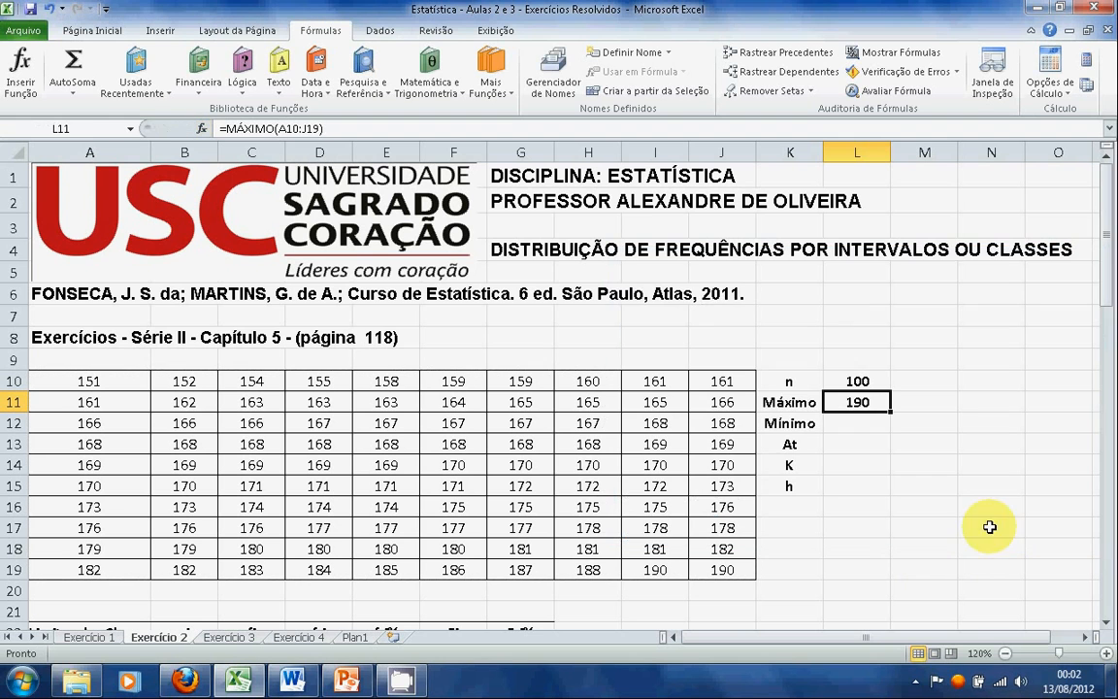
Calculate the minimum in cell L12 with the statistical function MÍN over the data range A10:J19
{"action": "left_click", "coordinate": [870, 424]}
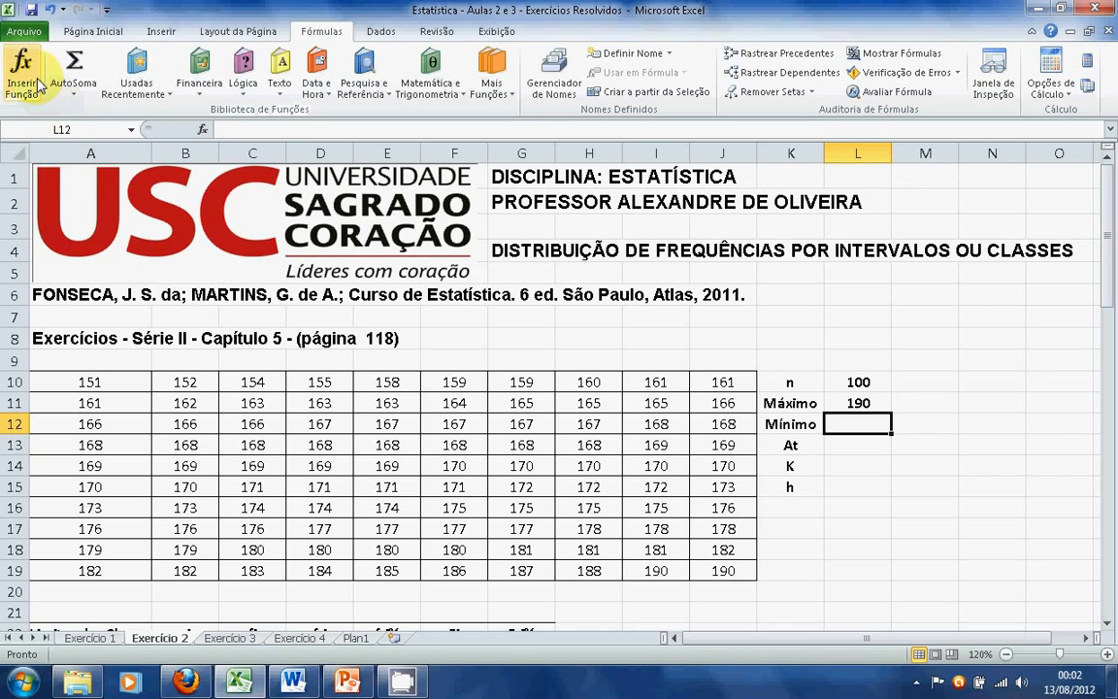
{"action": "left_click", "coordinate": [31, 69]}
{"action": "left_click_drag", "start_coordinate": [1027, 382], "coordinate": [1027, 405]}
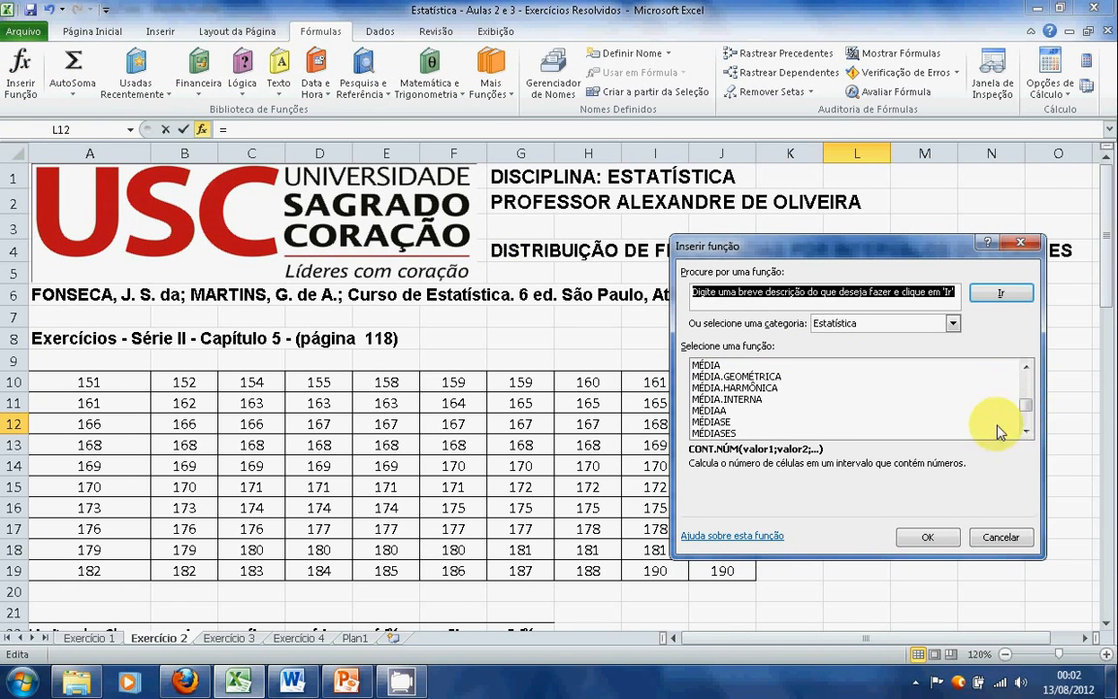
{"action": "left_click", "coordinate": [1027, 430]}
{"action": "left_click", "coordinate": [1026, 430]}
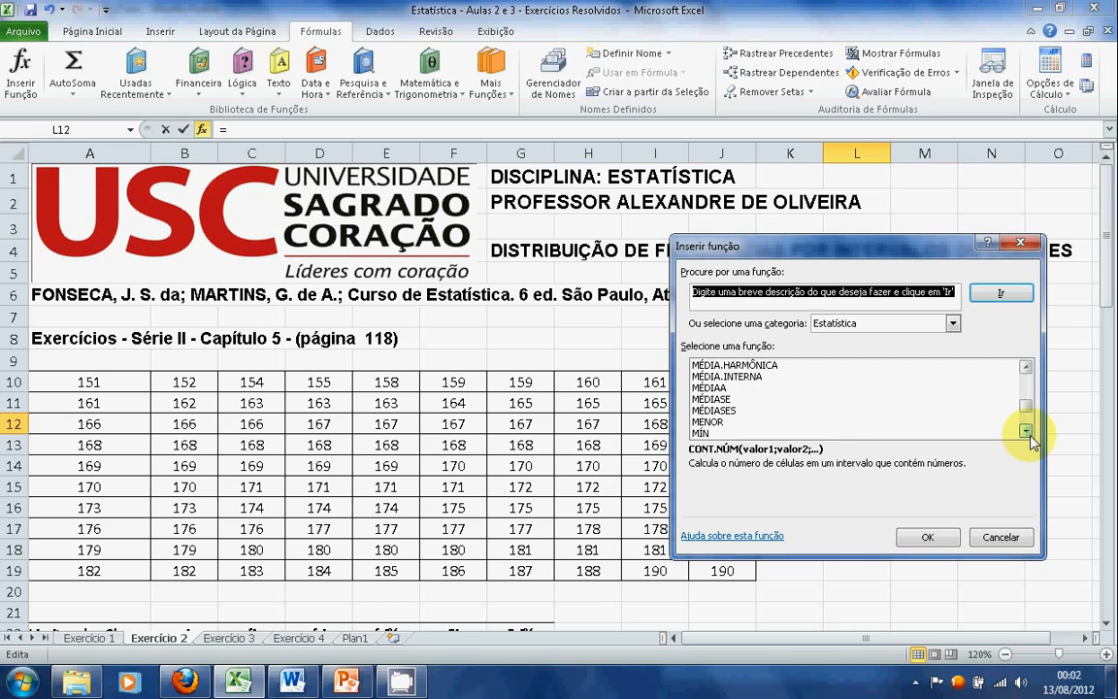
{"action": "left_click", "coordinate": [1026, 430]}
{"action": "left_click", "coordinate": [746, 433]}
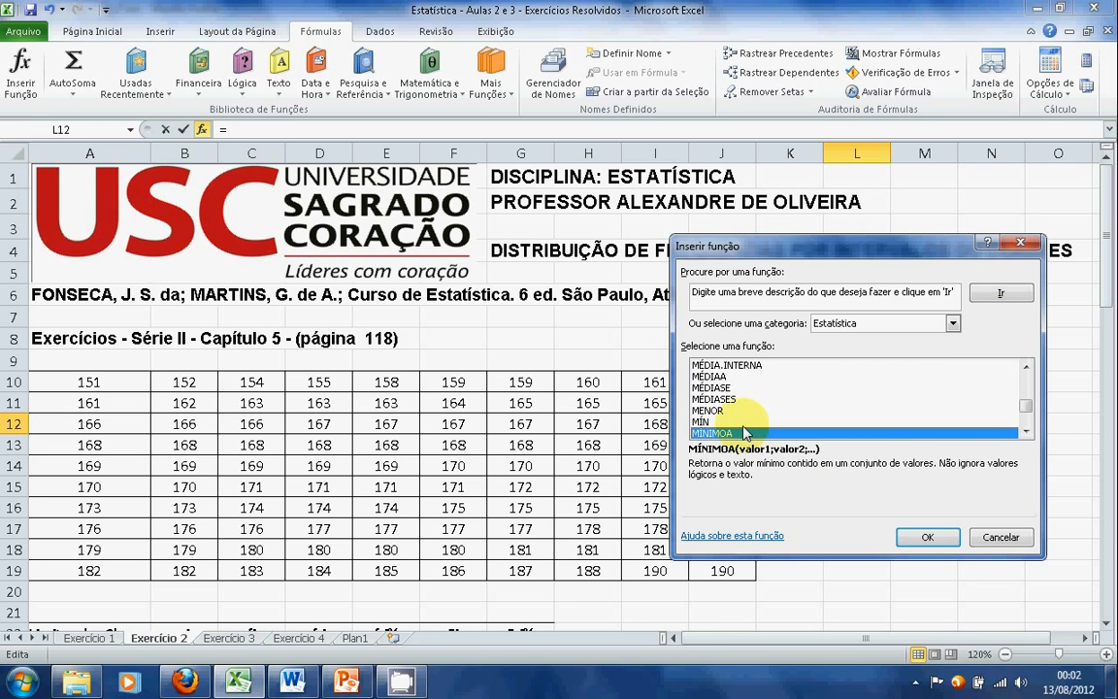
{"action": "left_click", "coordinate": [713, 422]}
{"action": "left_click", "coordinate": [926, 536]}
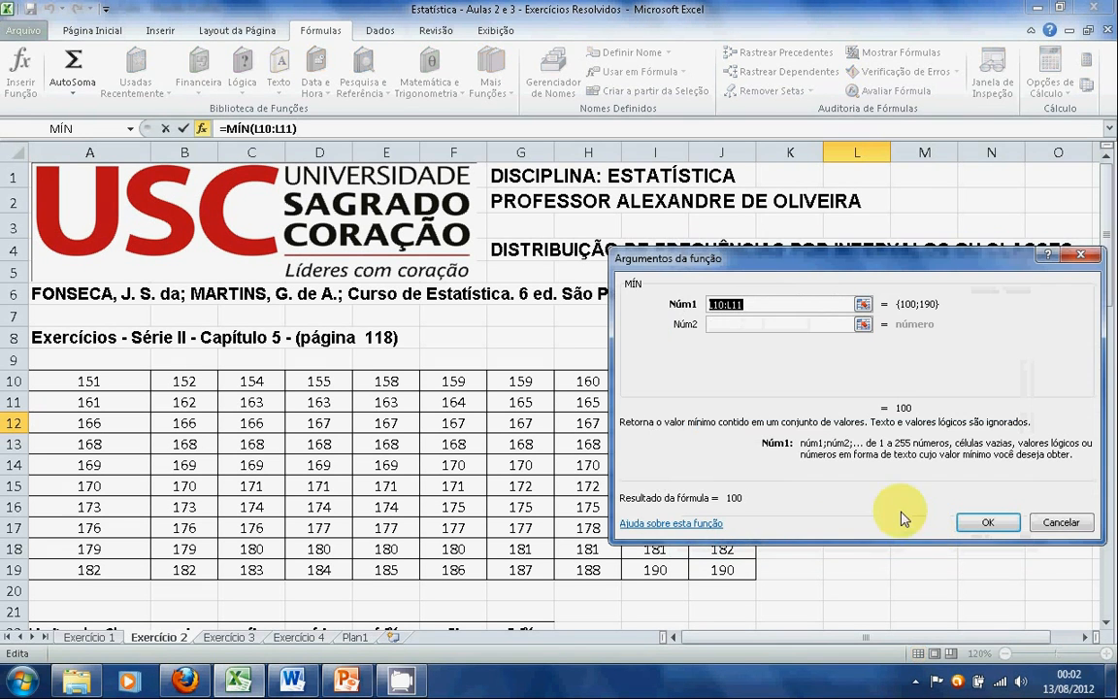
{"action": "left_click_drag", "start_coordinate": [97, 378], "coordinate": [719, 572]}
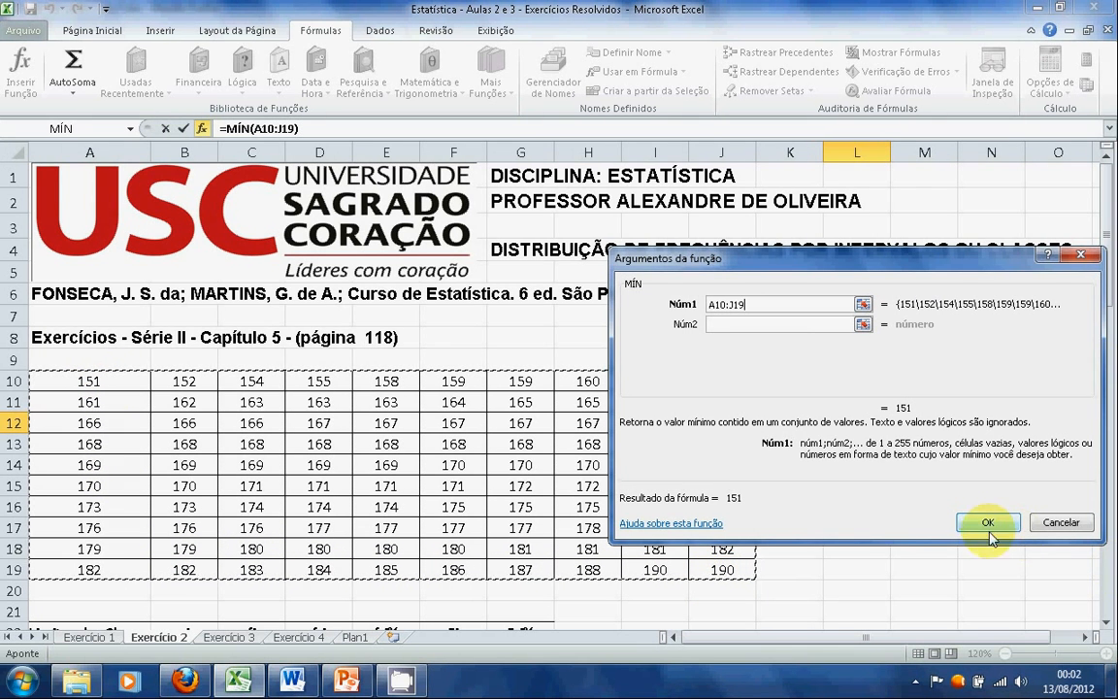
{"action": "left_click", "coordinate": [988, 524]}
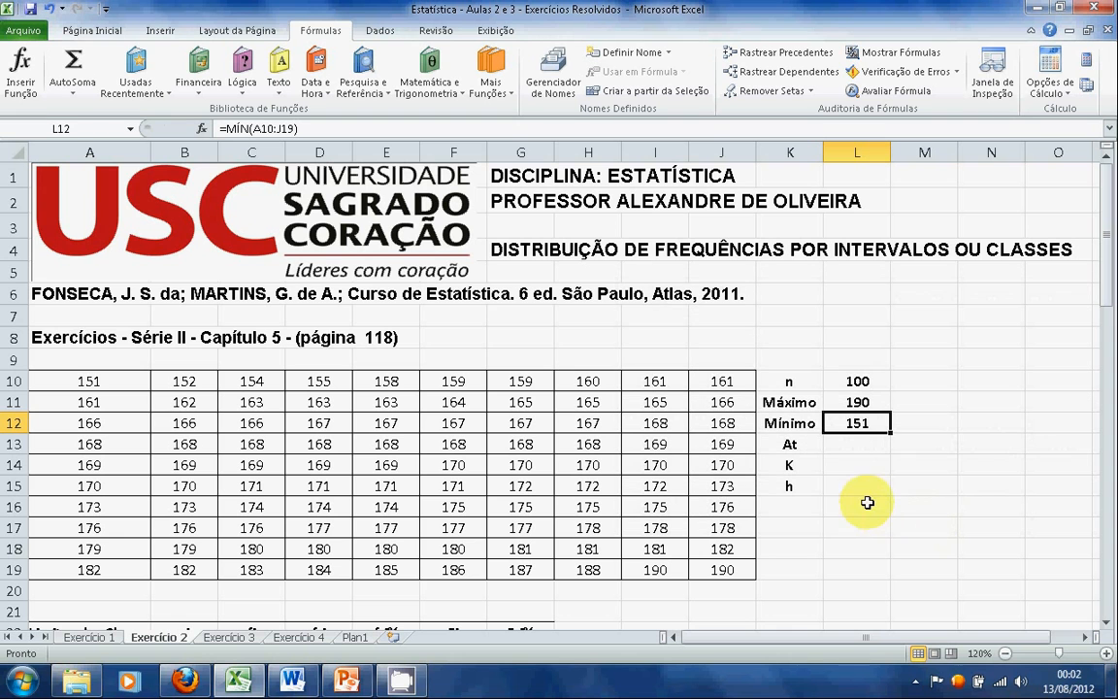
Calculate the total amplitude At in cell L13 as maximum minus minimum with the formula =L11-L12
{"action": "left_click", "coordinate": [861, 446]}
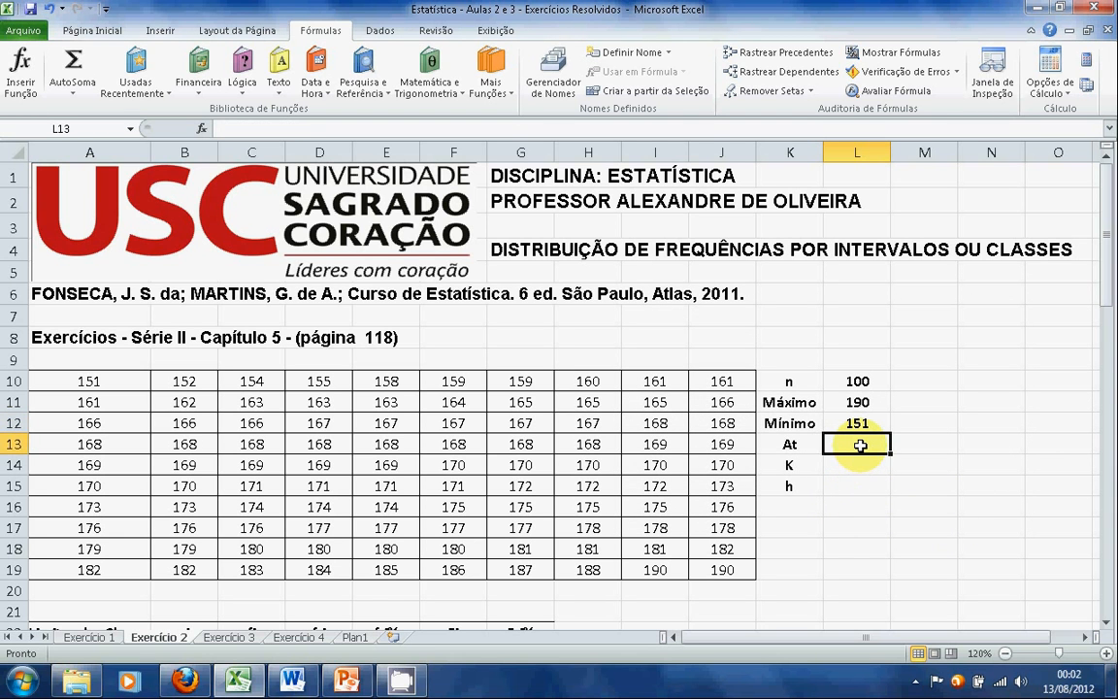
{"action": "type", "text": "="}
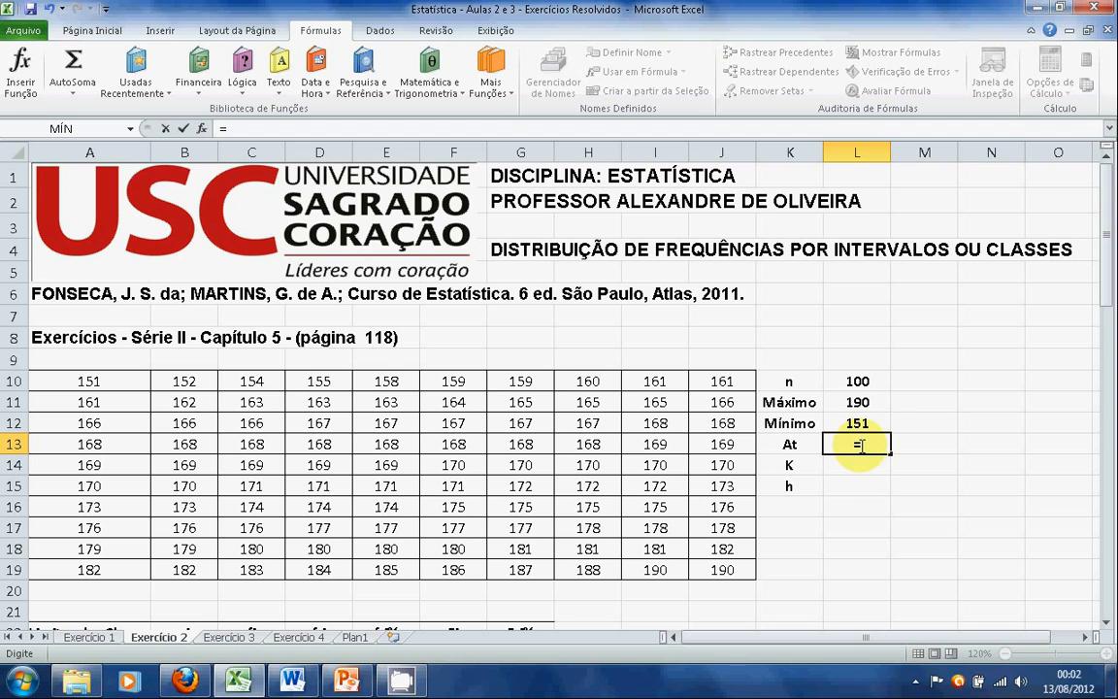
{"action": "left_click", "coordinate": [866, 403]}
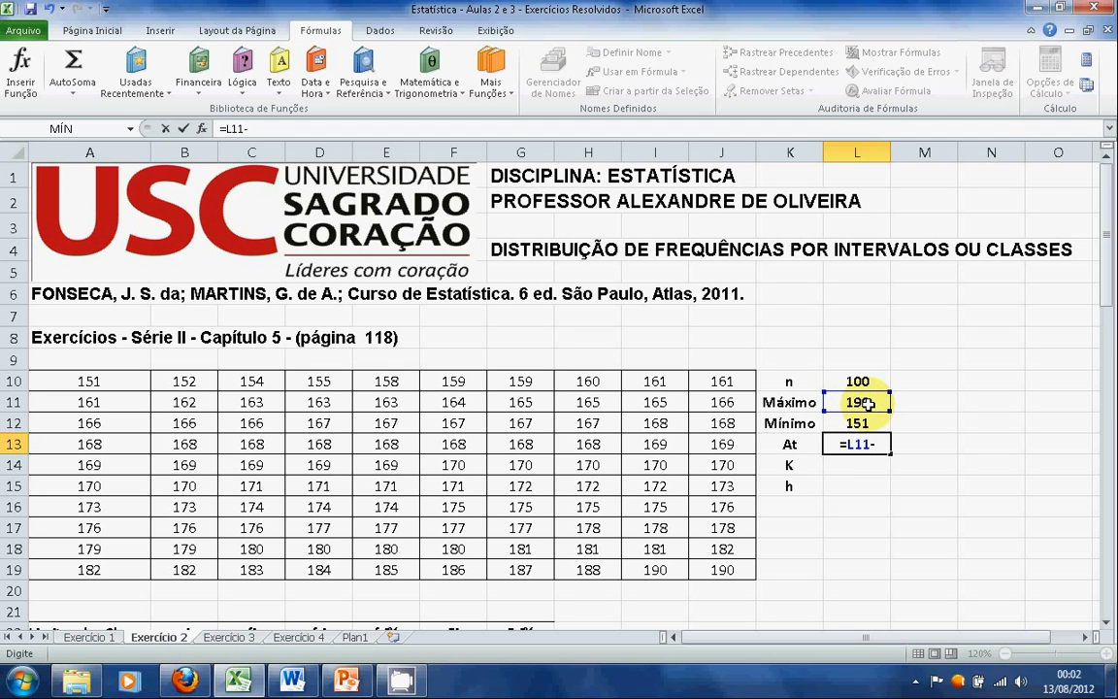
{"action": "left_click", "coordinate": [863, 424]}
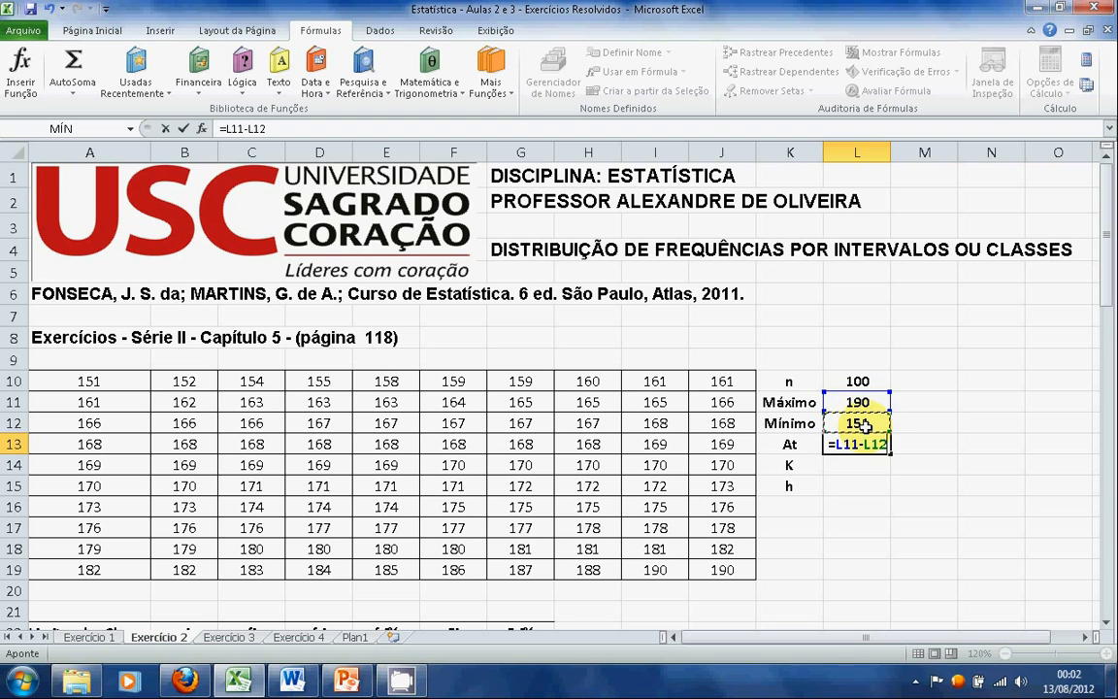
{"action": "key", "text": "Return"}
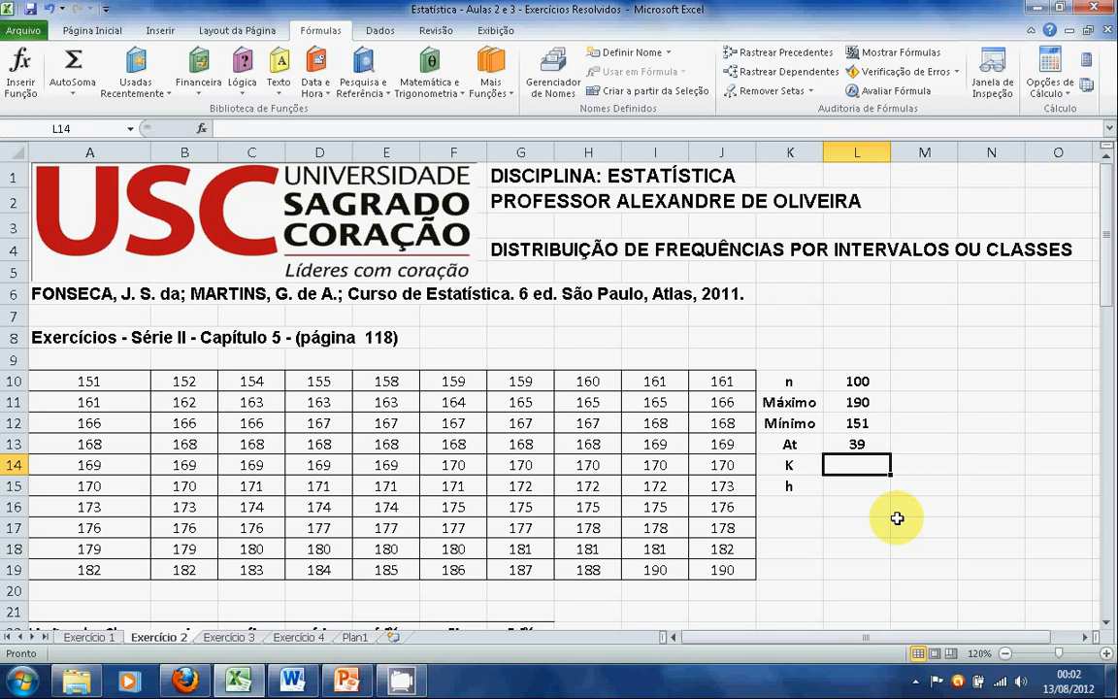
Calculate the number of classes K in cell L14 with the formula =1+3,3*LOG(L10), accepting the proposed parenthesis correction
{"action": "type", "text": "=1+3,3*"}
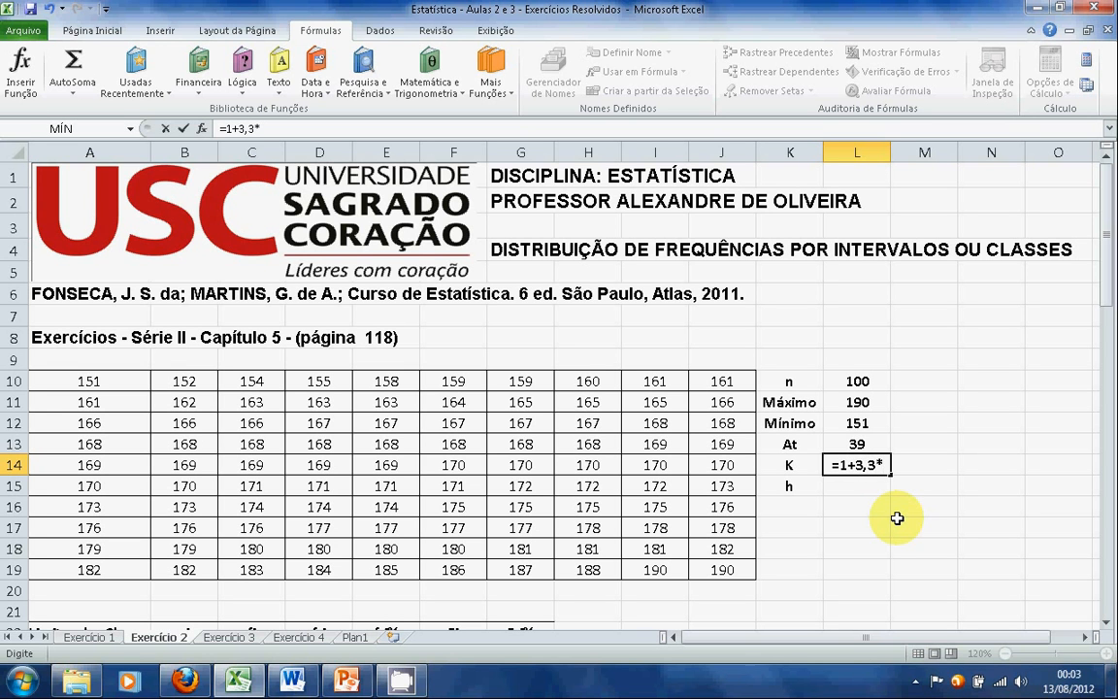
{"action": "type", "text": "LO"}
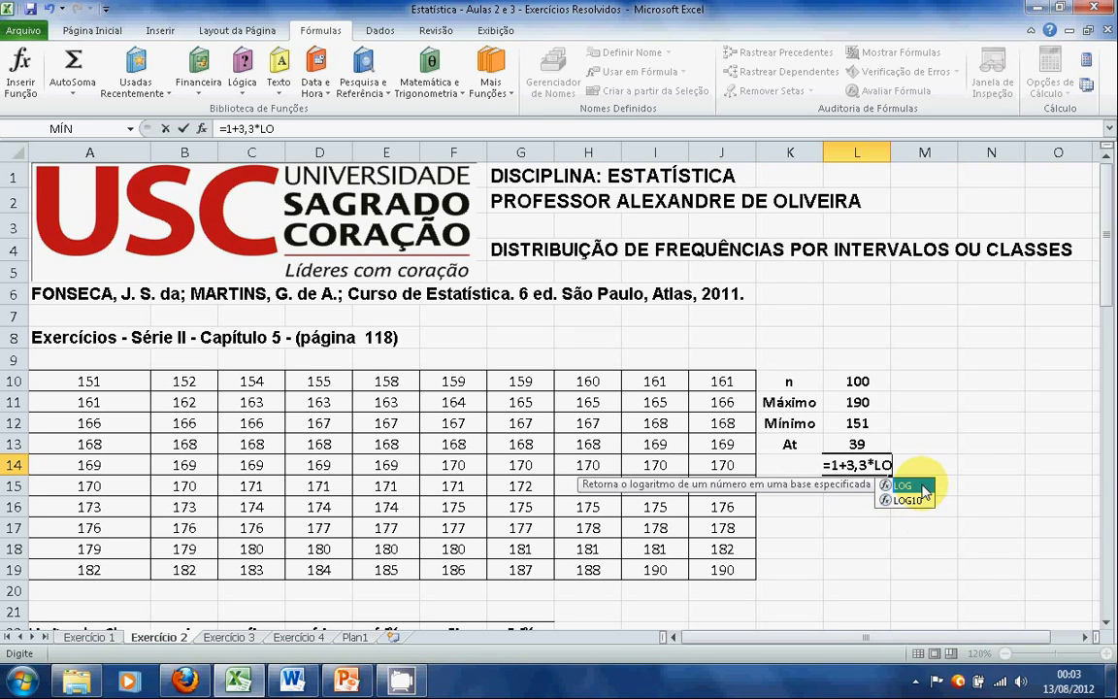
{"action": "double_click", "coordinate": [924, 488]}
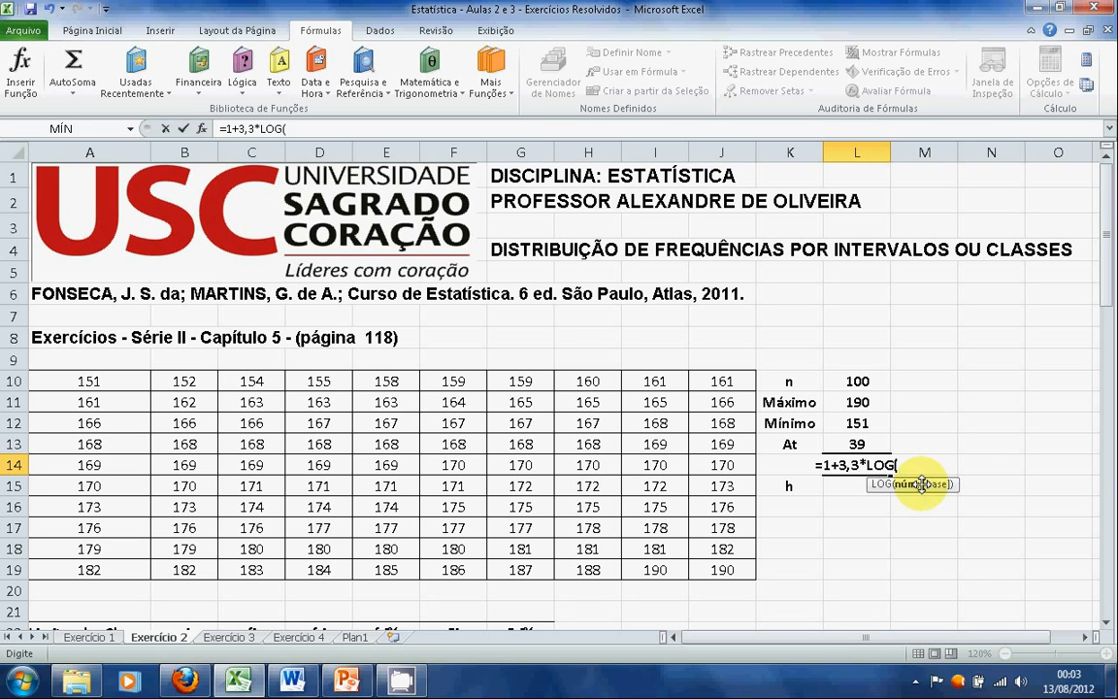
{"action": "left_click", "coordinate": [862, 381]}
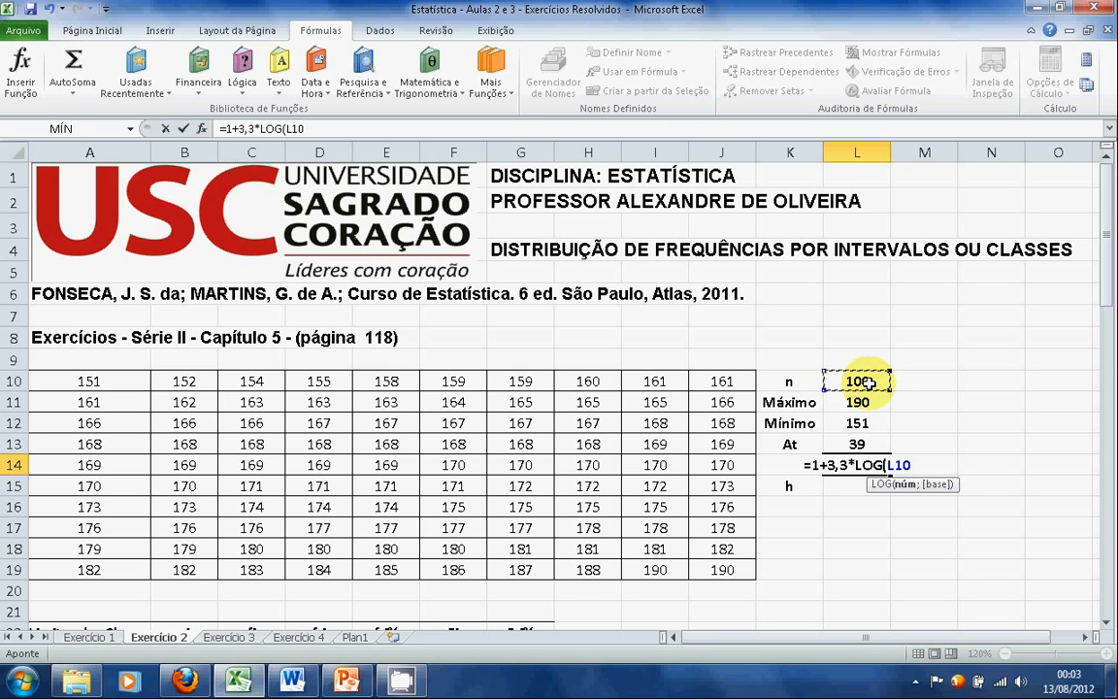
{"action": "key", "text": "Return"}
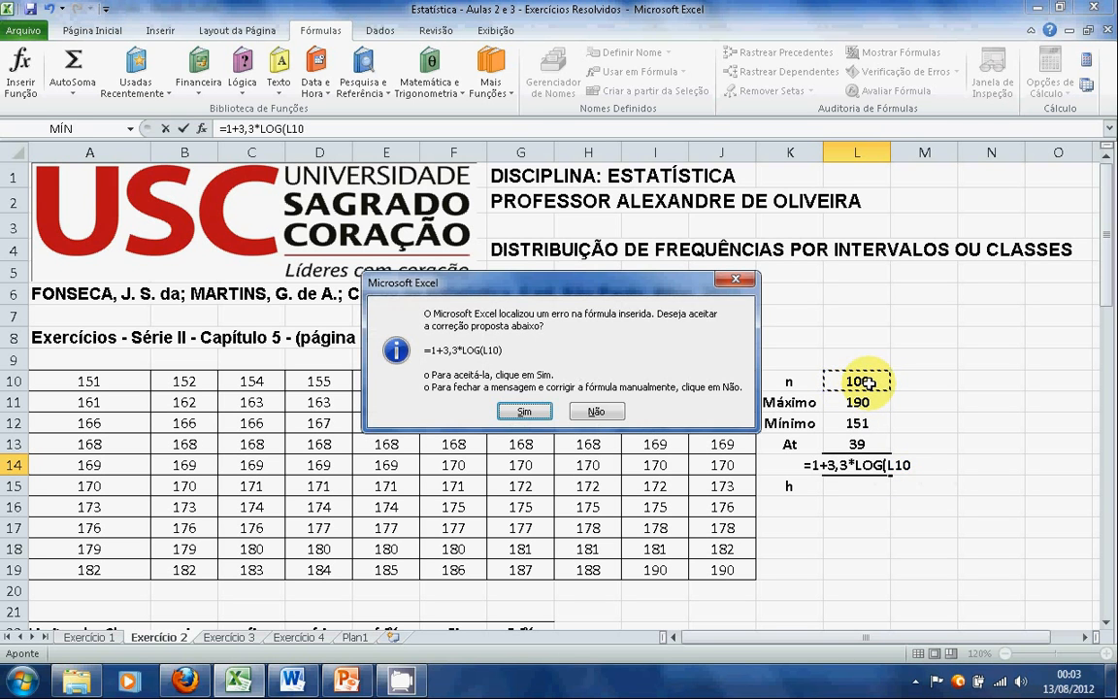
{"action": "left_click", "coordinate": [524, 413]}
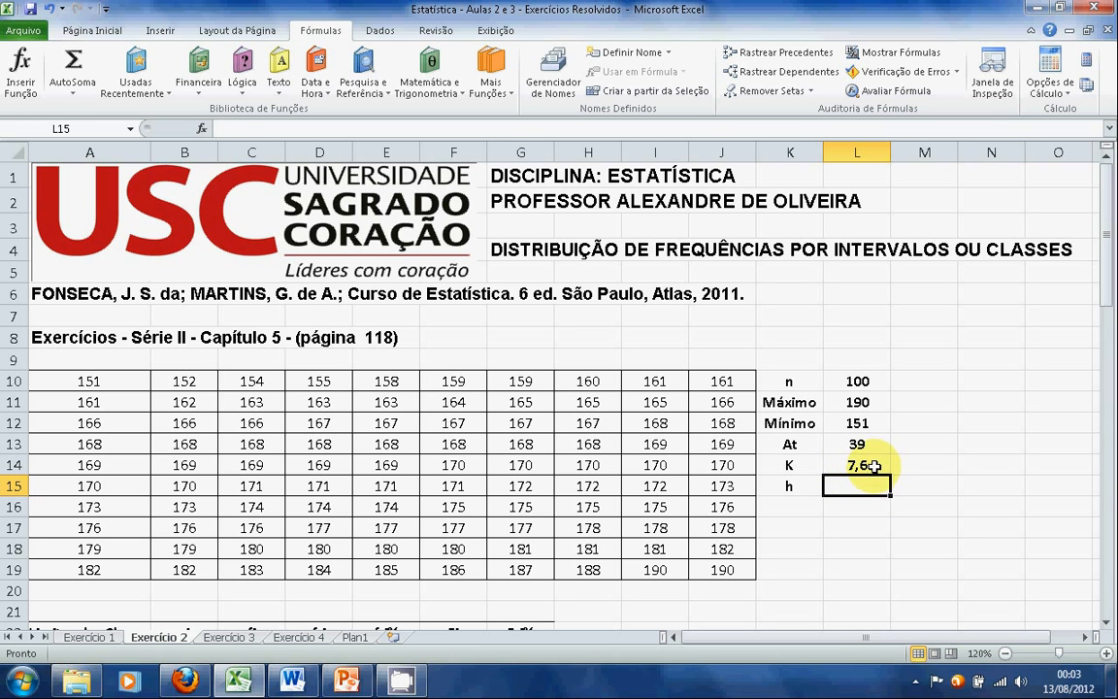
Cut the expression 1+3,3*LOG(L10) from the formula in cell L14, leaving only the equals sign
{"action": "left_click", "coordinate": [875, 466]}
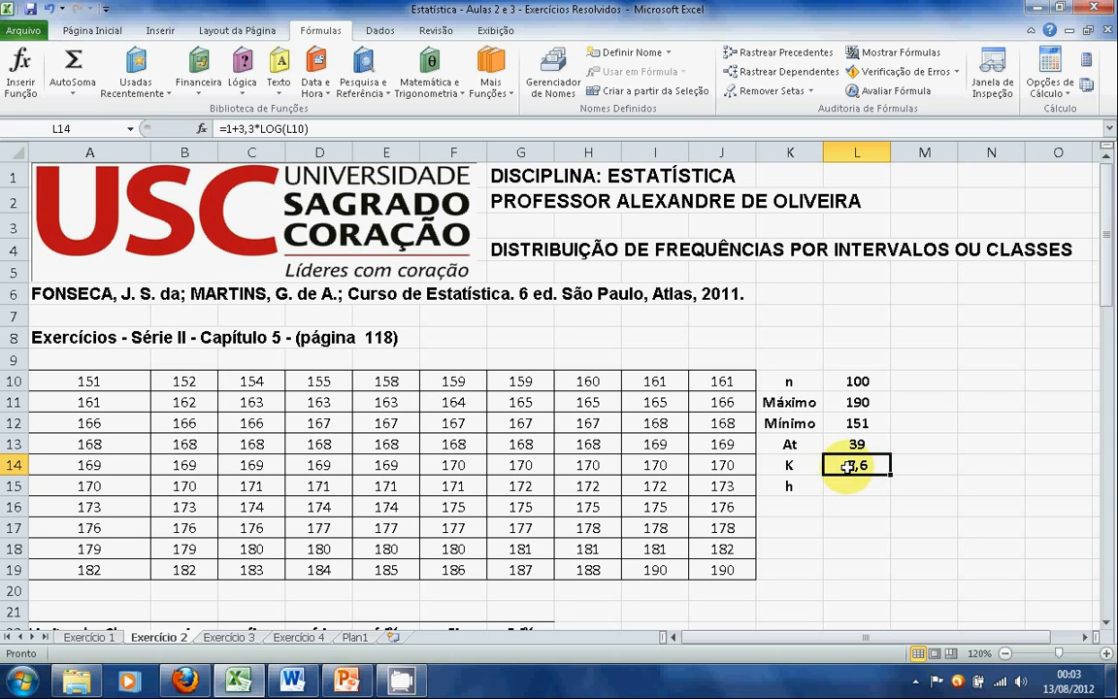
{"action": "double_click", "coordinate": [849, 466]}
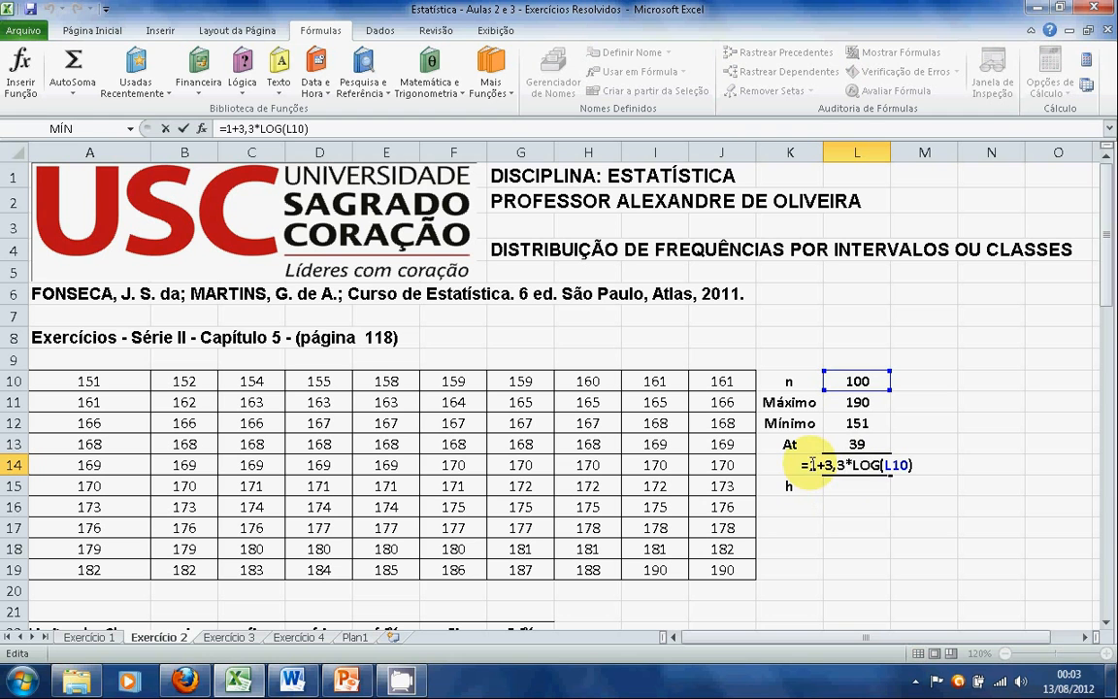
{"action": "left_click_drag", "start_coordinate": [815, 465], "coordinate": [913, 468]}
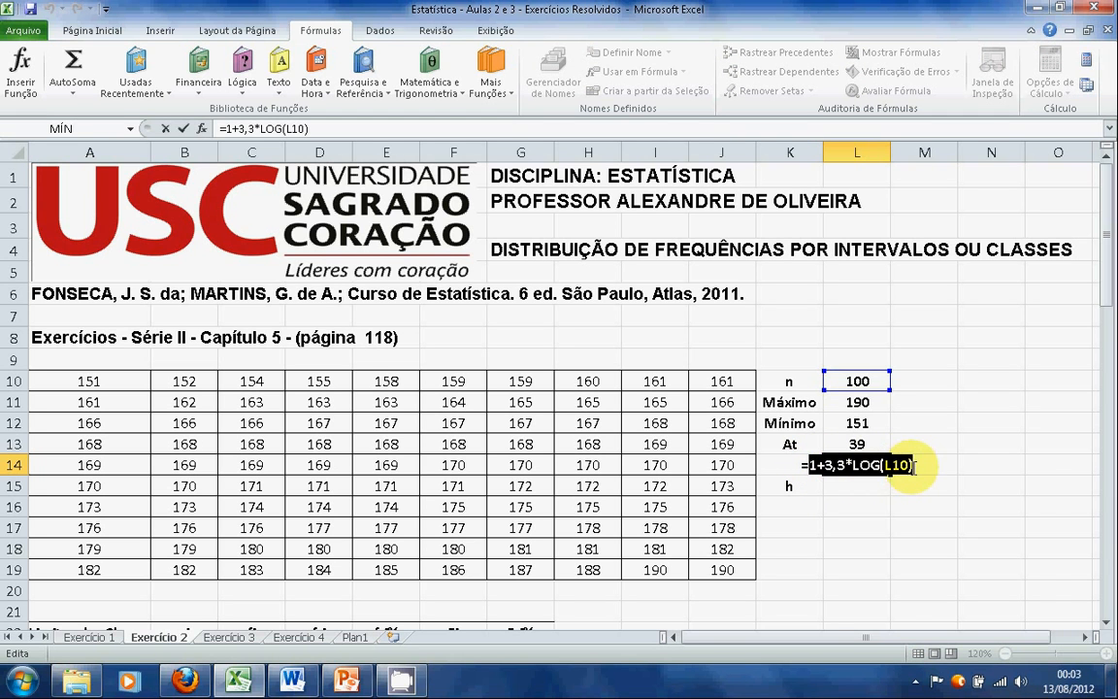
{"action": "right_click", "coordinate": [877, 468]}
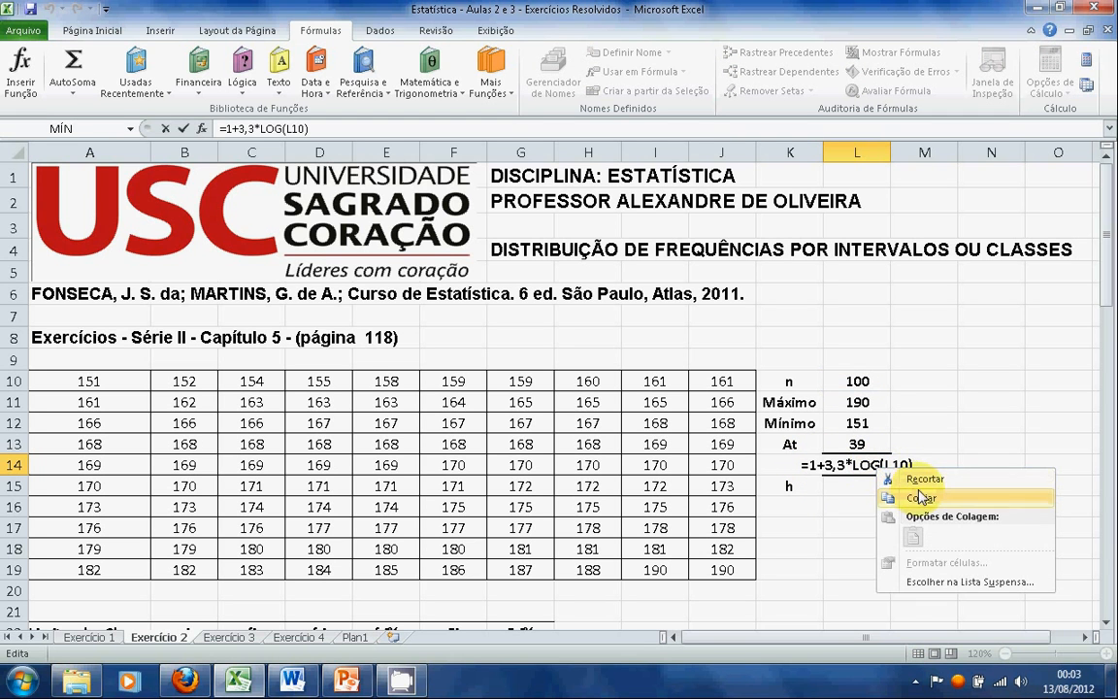
{"action": "left_click", "coordinate": [922, 480]}
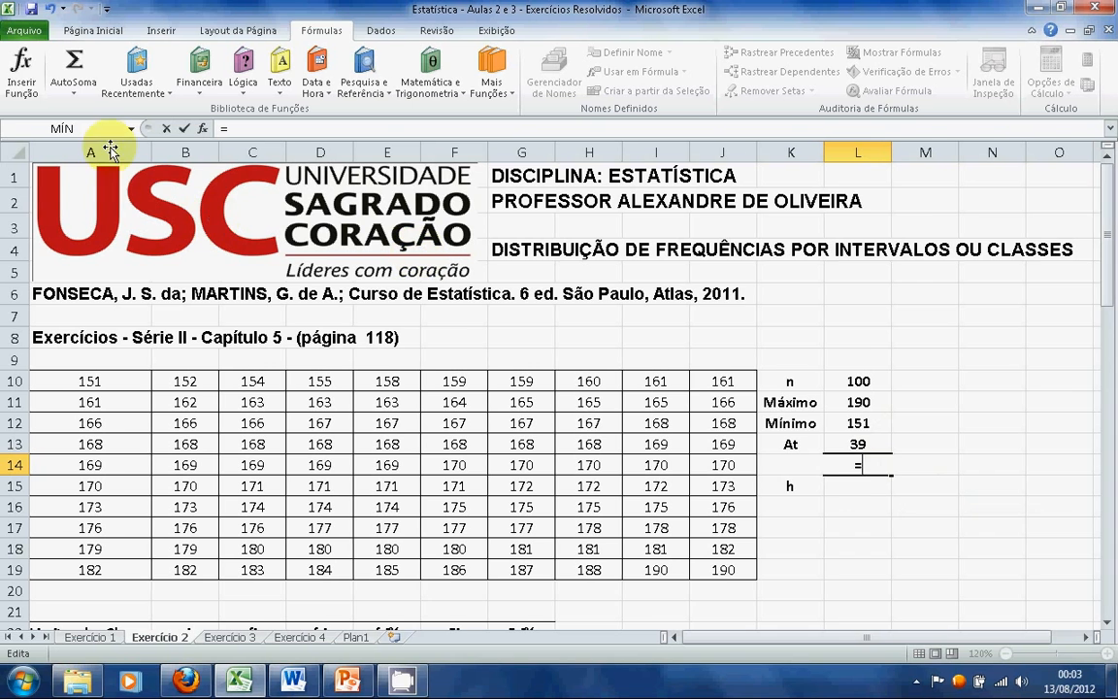
Insert the Matemática e Trigonométrica function ARREDONDAR.PARA.CIMA into the formula in cell L14
{"action": "left_click", "coordinate": [21, 78]}
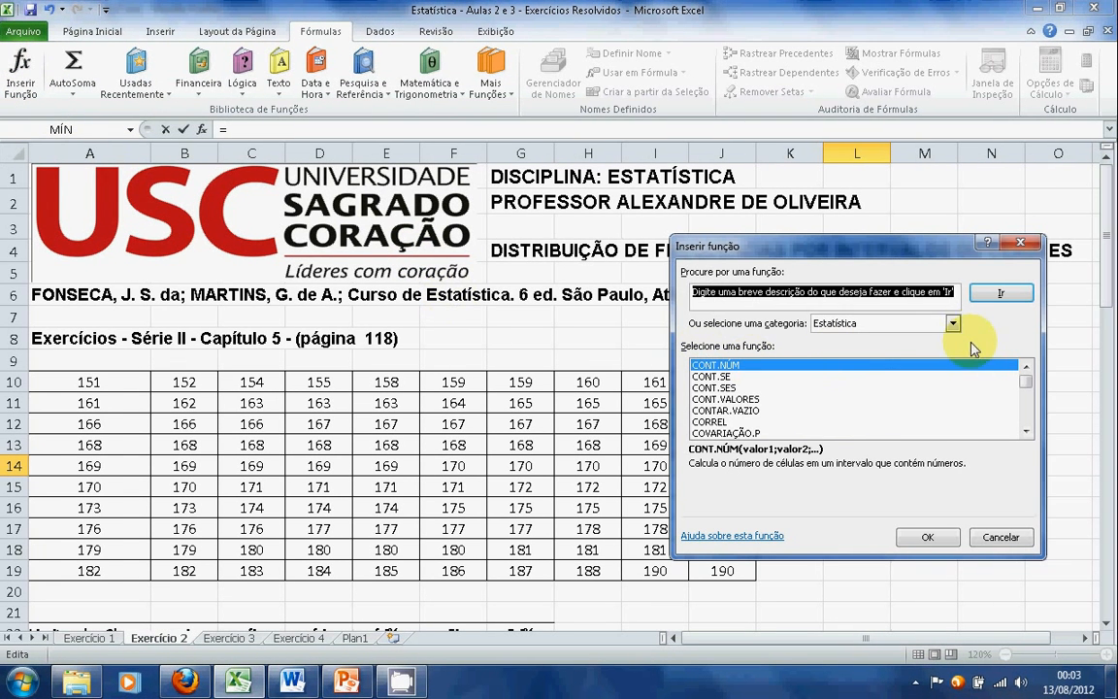
{"action": "left_click", "coordinate": [954, 326]}
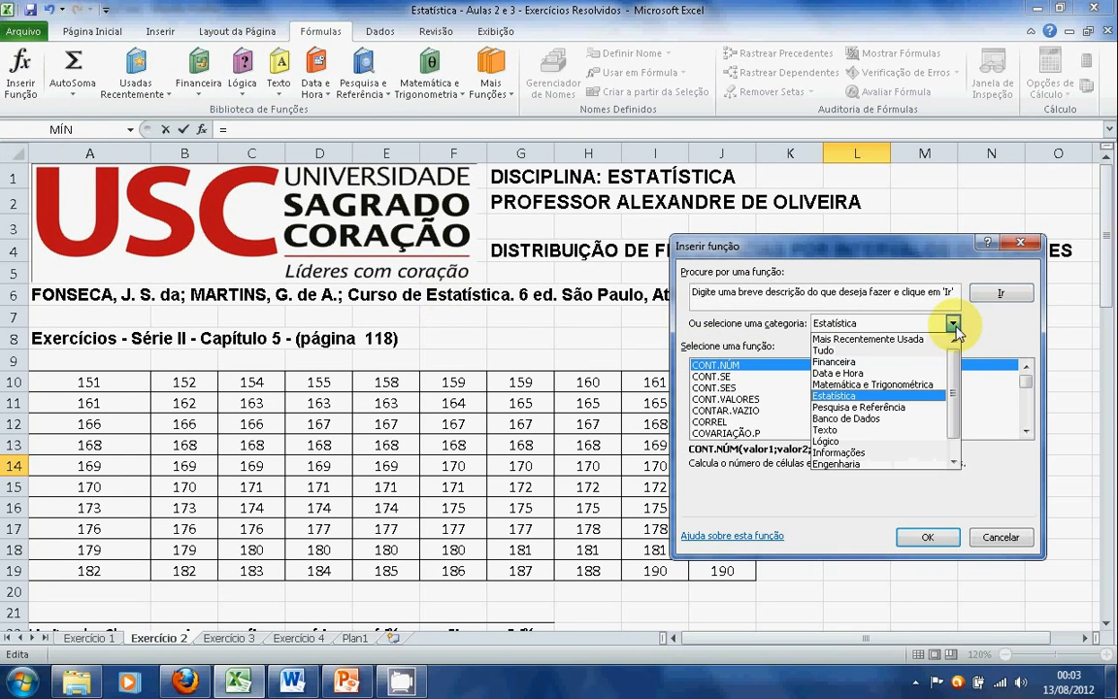
{"action": "left_click", "coordinate": [932, 389]}
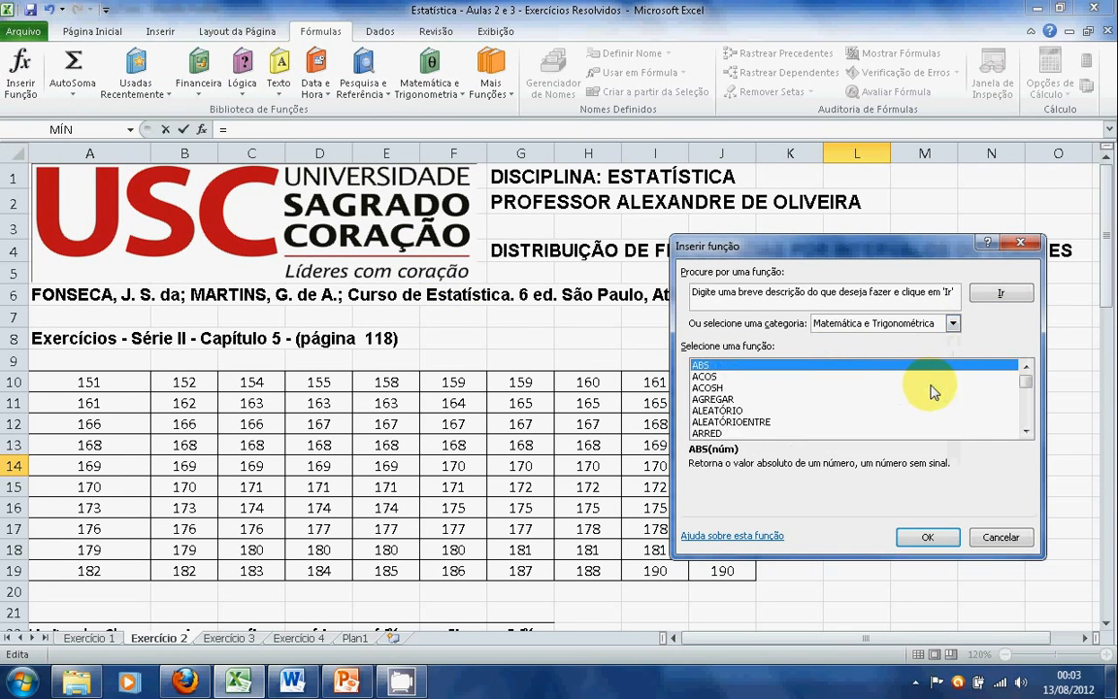
{"action": "double_click", "coordinate": [1029, 433]}
{"action": "double_click", "coordinate": [1027, 431]}
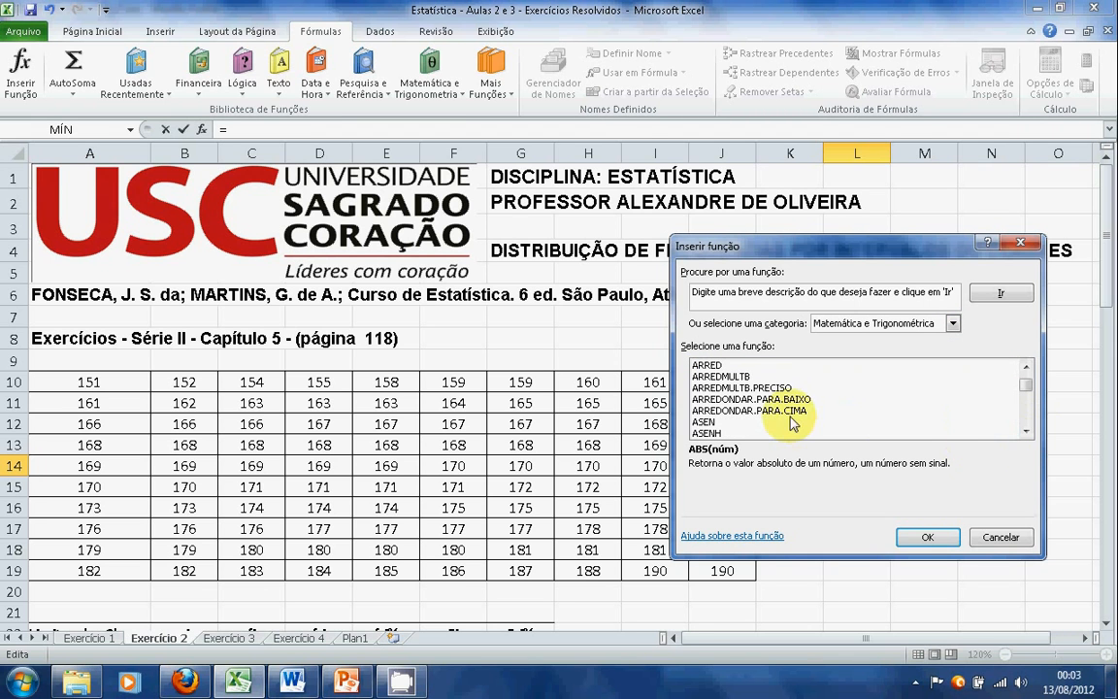
{"action": "left_click", "coordinate": [793, 412]}
{"action": "left_click", "coordinate": [922, 537]}
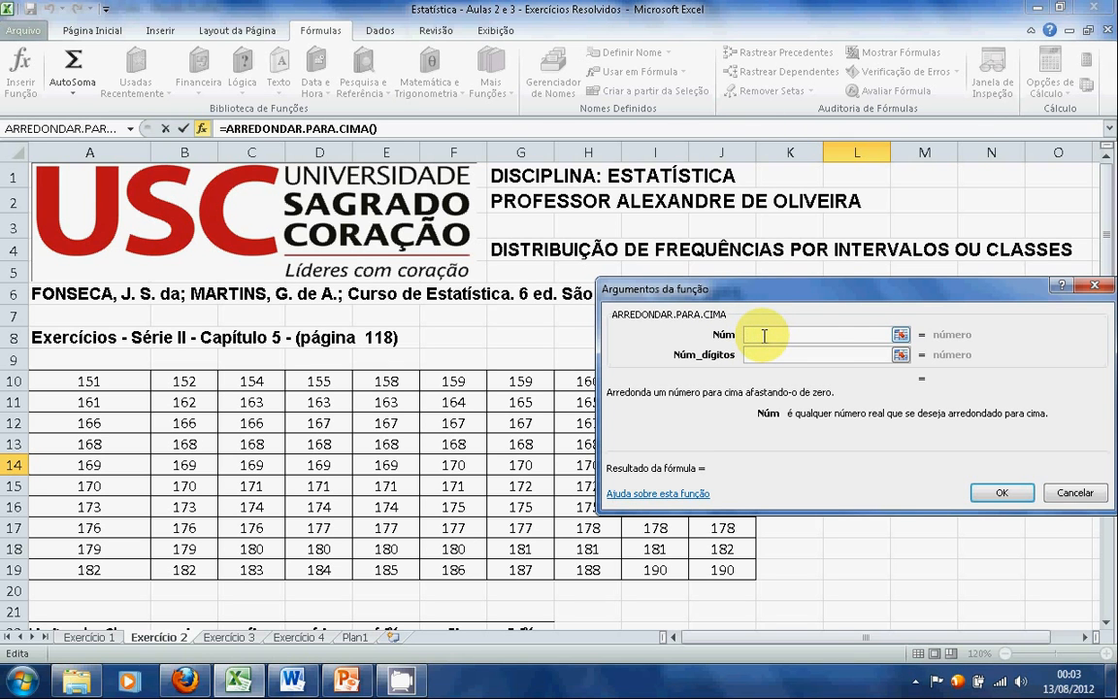
Paste 1+3,3*LOG(L10) as the Núm argument for K, set Núm_dígitos to 0 and accept the function
{"action": "right_click", "coordinate": [765, 336]}
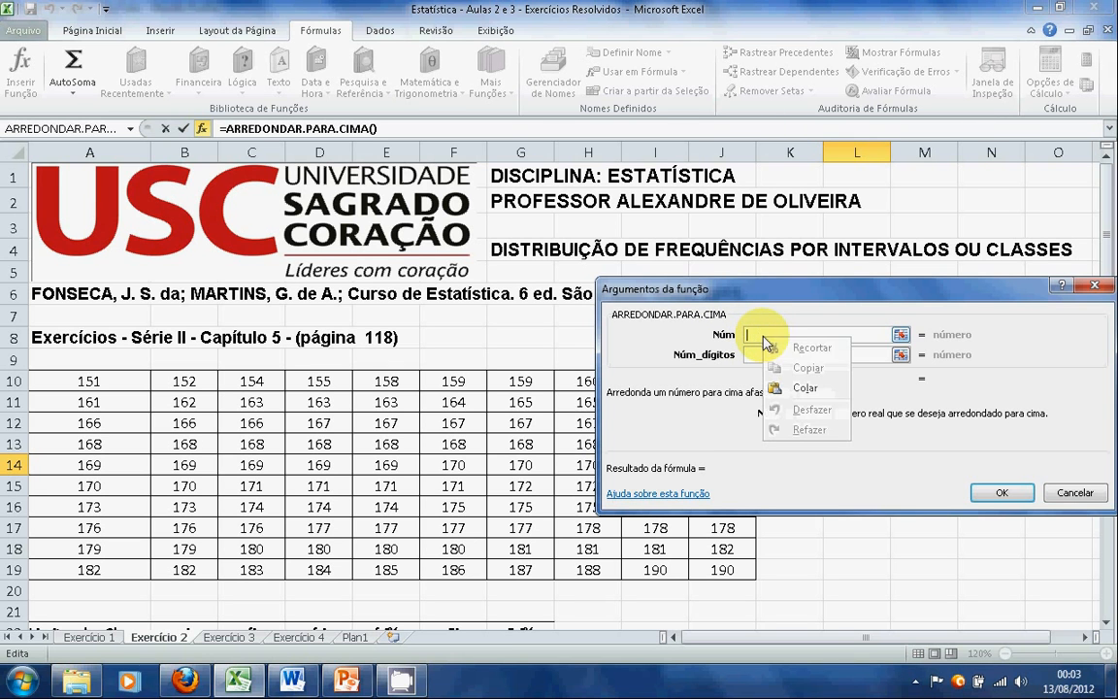
{"action": "left_click", "coordinate": [805, 387]}
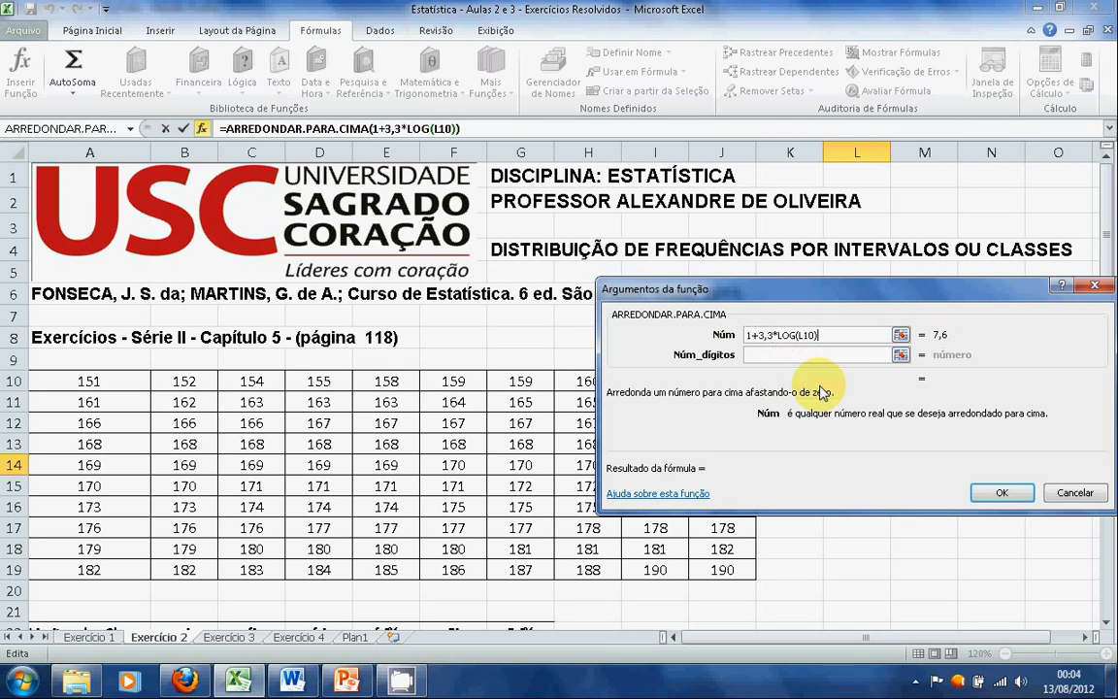
{"action": "left_click", "coordinate": [789, 357]}
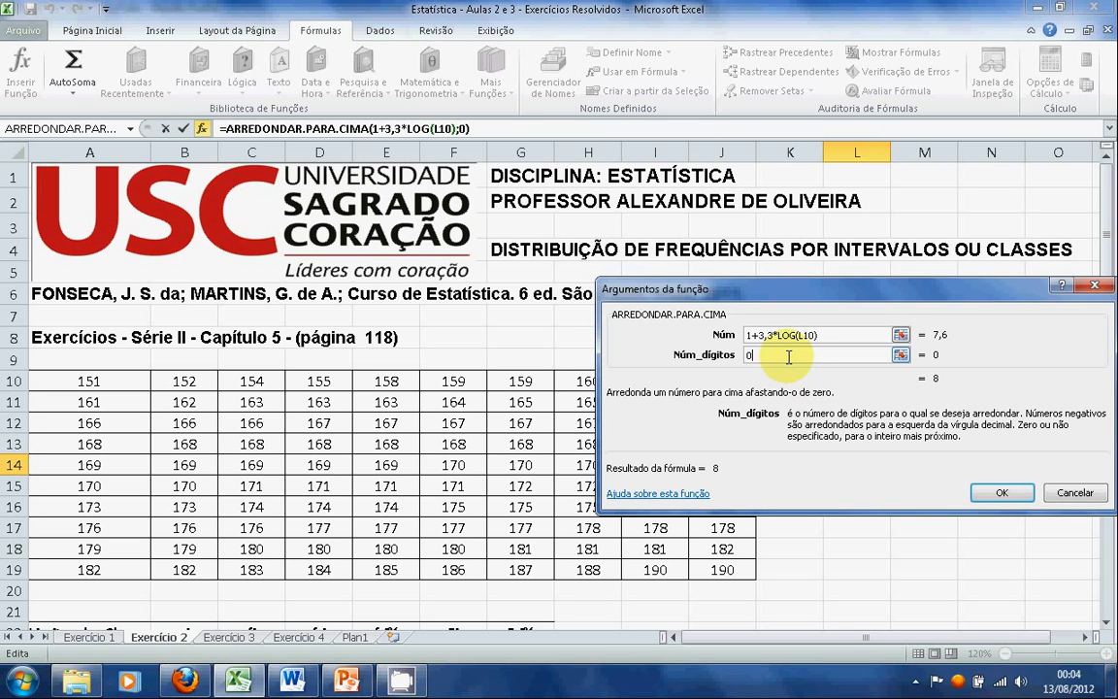
{"action": "left_click", "coordinate": [985, 493]}
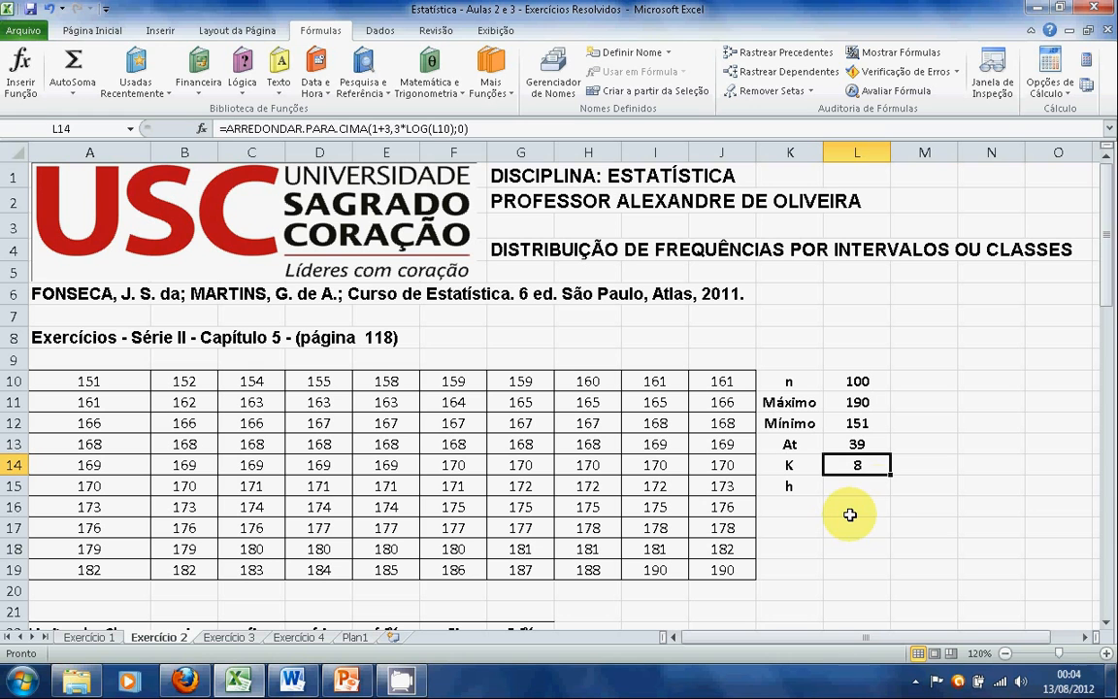
Calculate the class width h in cell L15 as total amplitude divided by K with the formula =L13/L14
{"action": "left_click", "coordinate": [870, 487]}
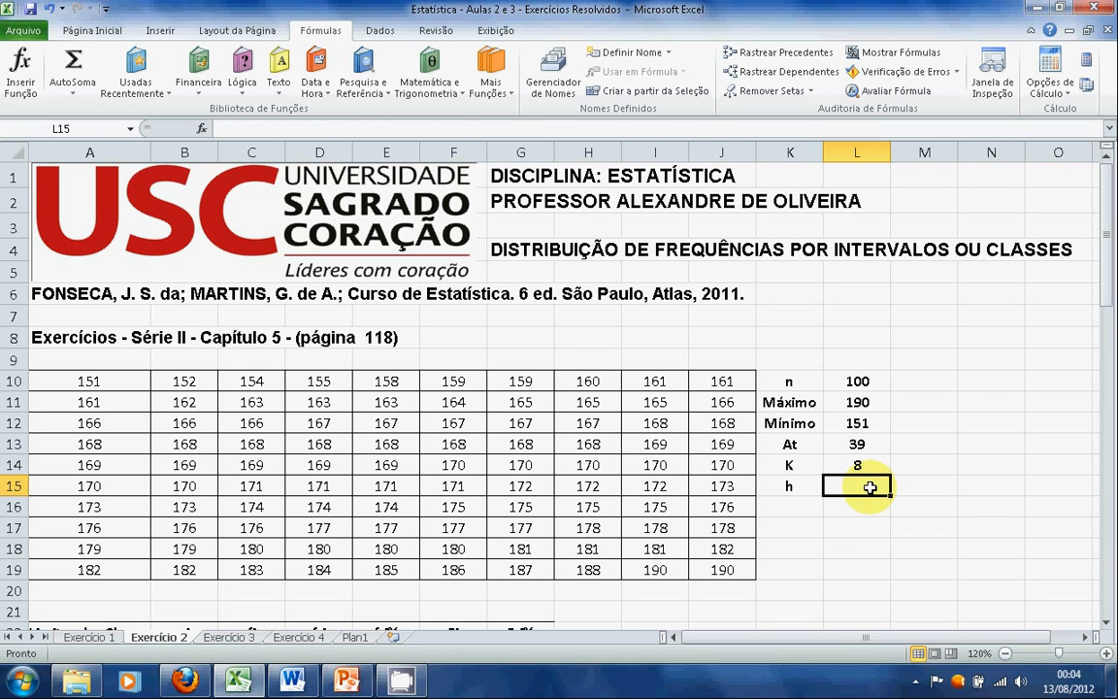
{"action": "type", "text": "="}
{"action": "left_click", "coordinate": [867, 445]}
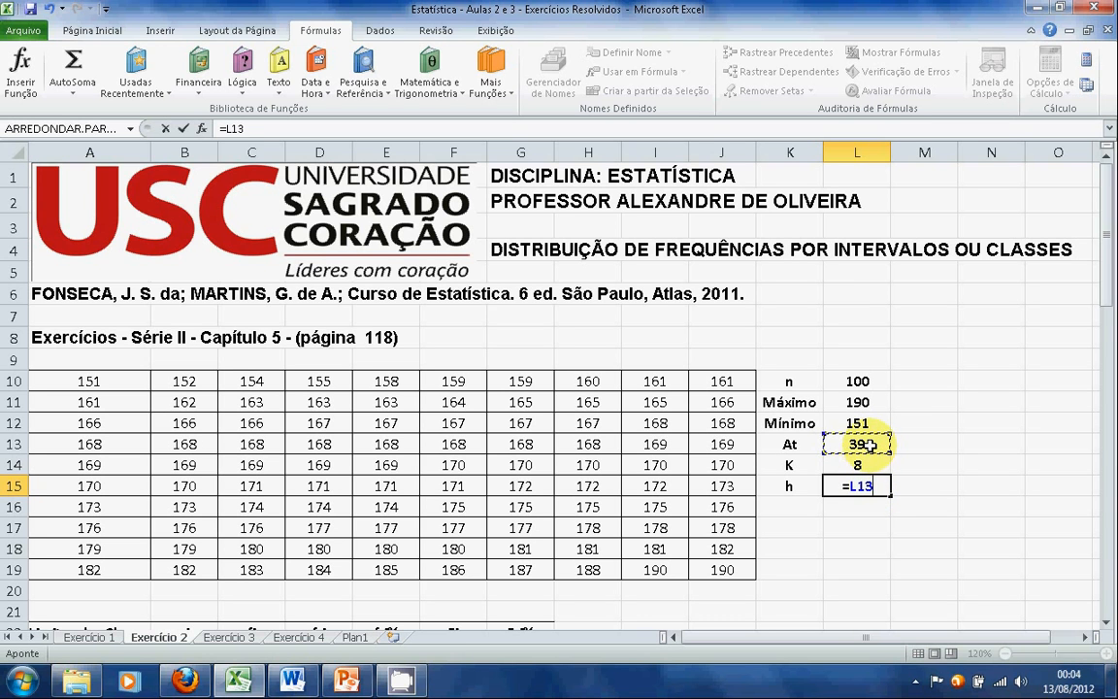
{"action": "type", "text": "/"}
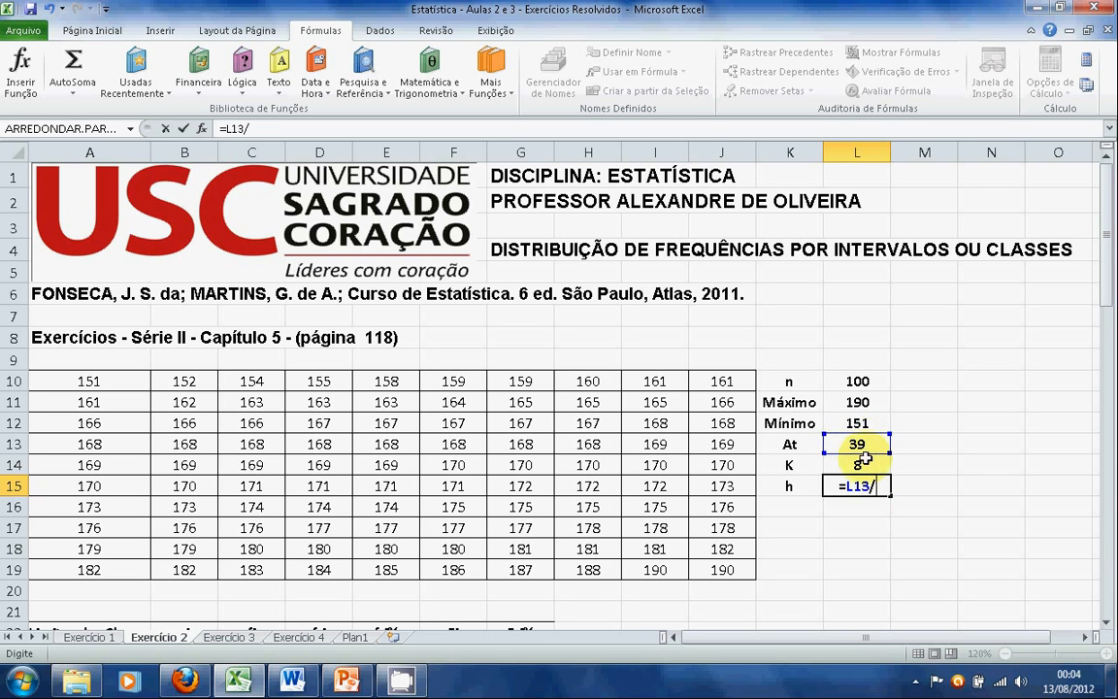
{"action": "left_click", "coordinate": [863, 465]}
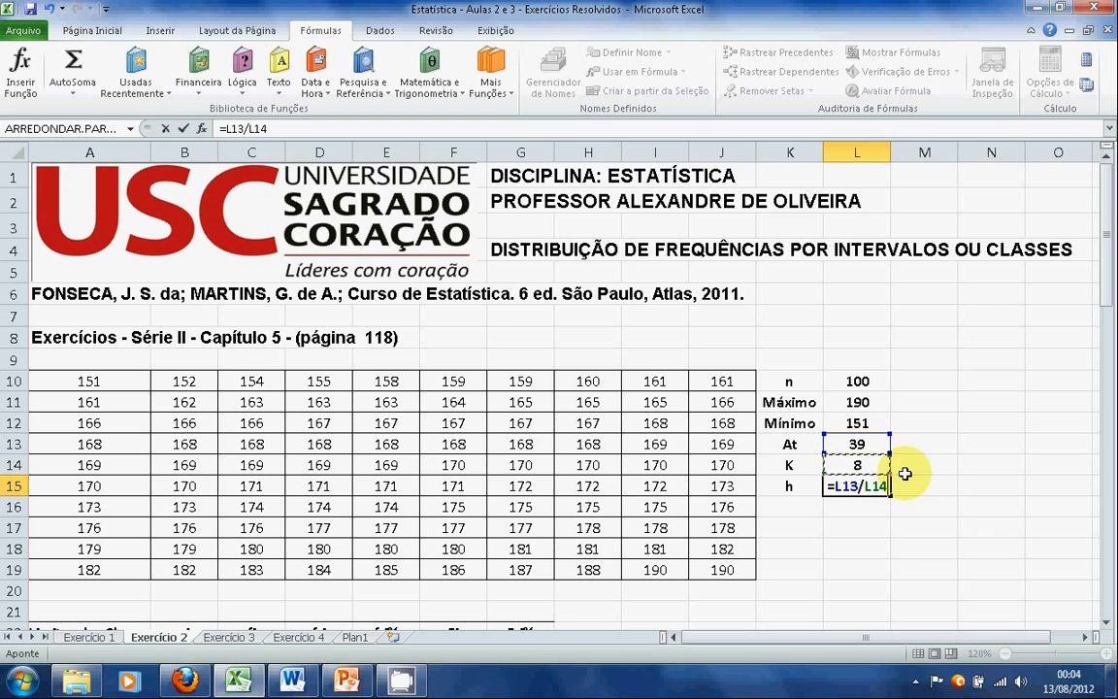
{"action": "key", "text": "Return"}
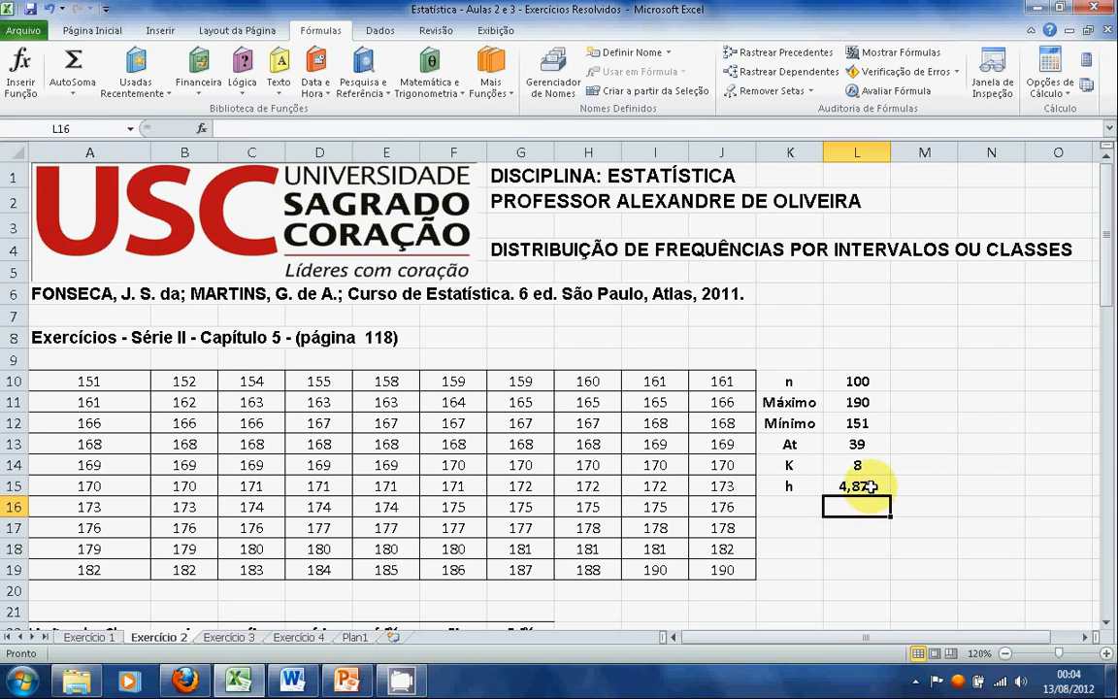
Cut the expression L13/L14 from the formula in cell L15, leaving only the equals sign
{"action": "left_click", "coordinate": [870, 487]}
{"action": "double_click", "coordinate": [845, 486]}
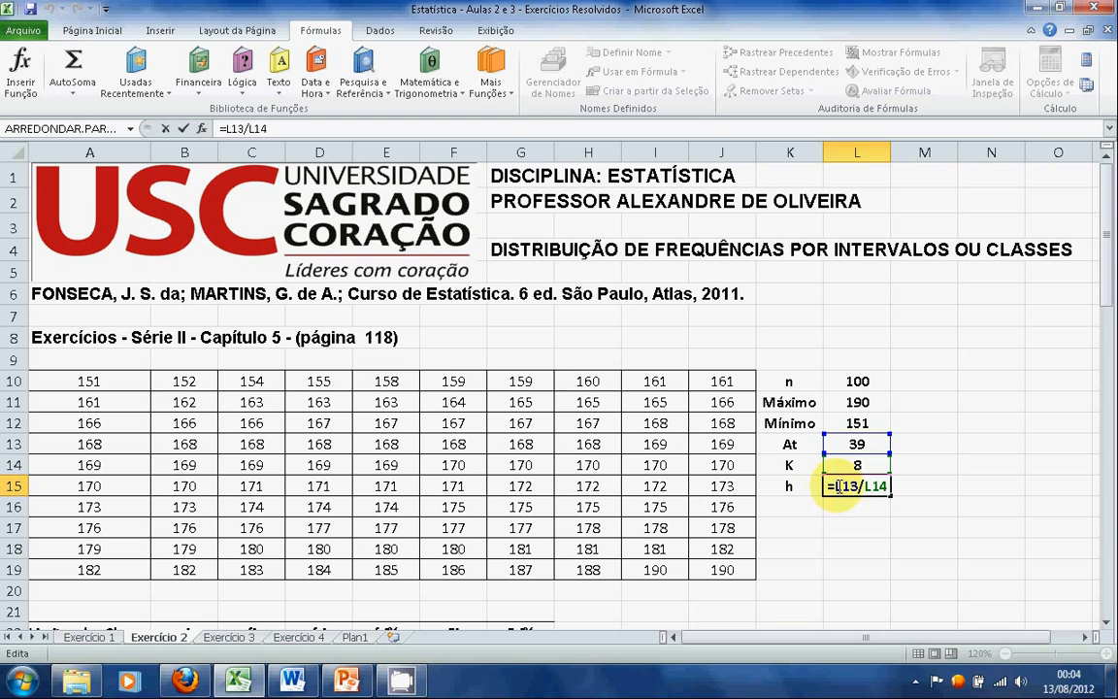
{"action": "left_click_drag", "start_coordinate": [838, 487], "coordinate": [879, 485]}
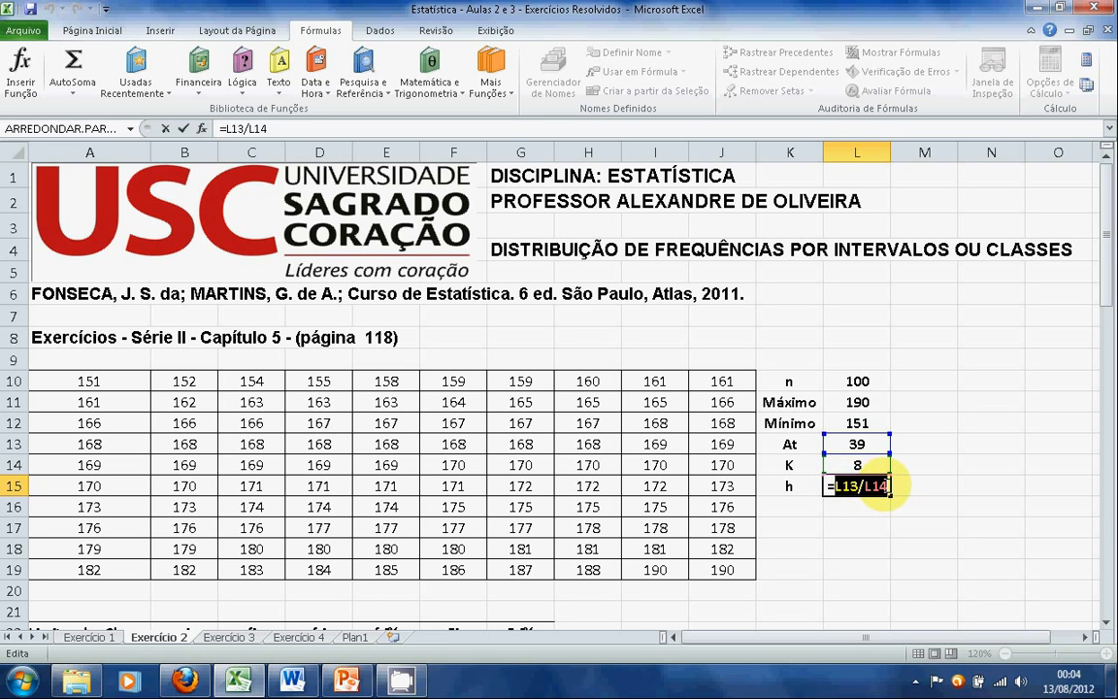
{"action": "right_click", "coordinate": [878, 485]}
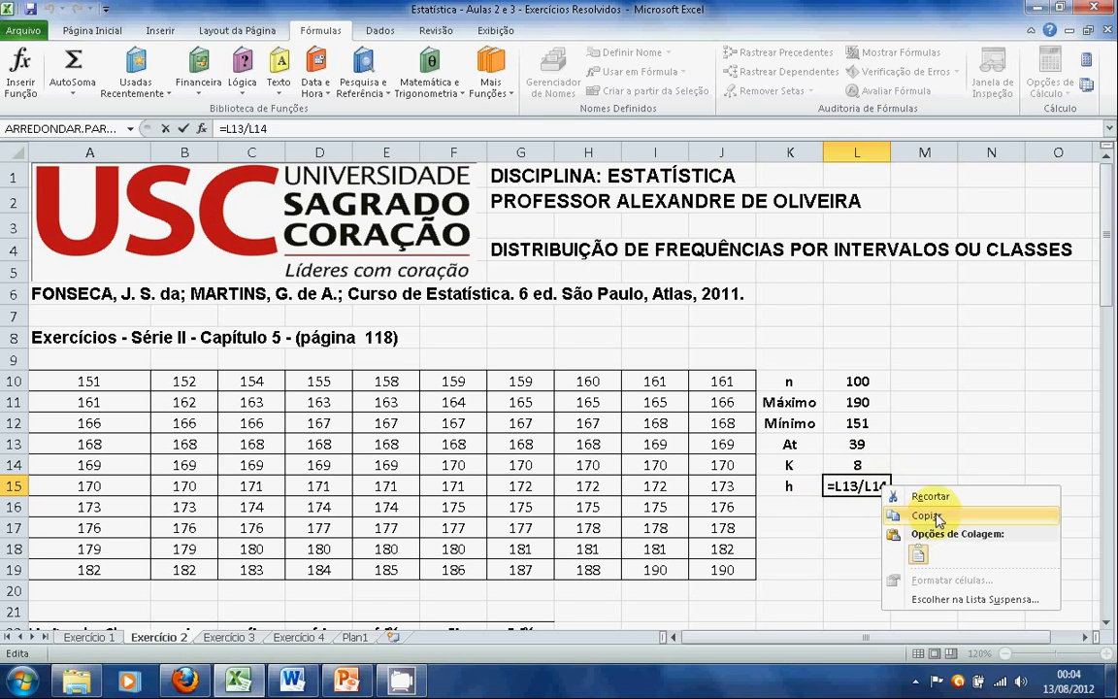
{"action": "left_click", "coordinate": [940, 498]}
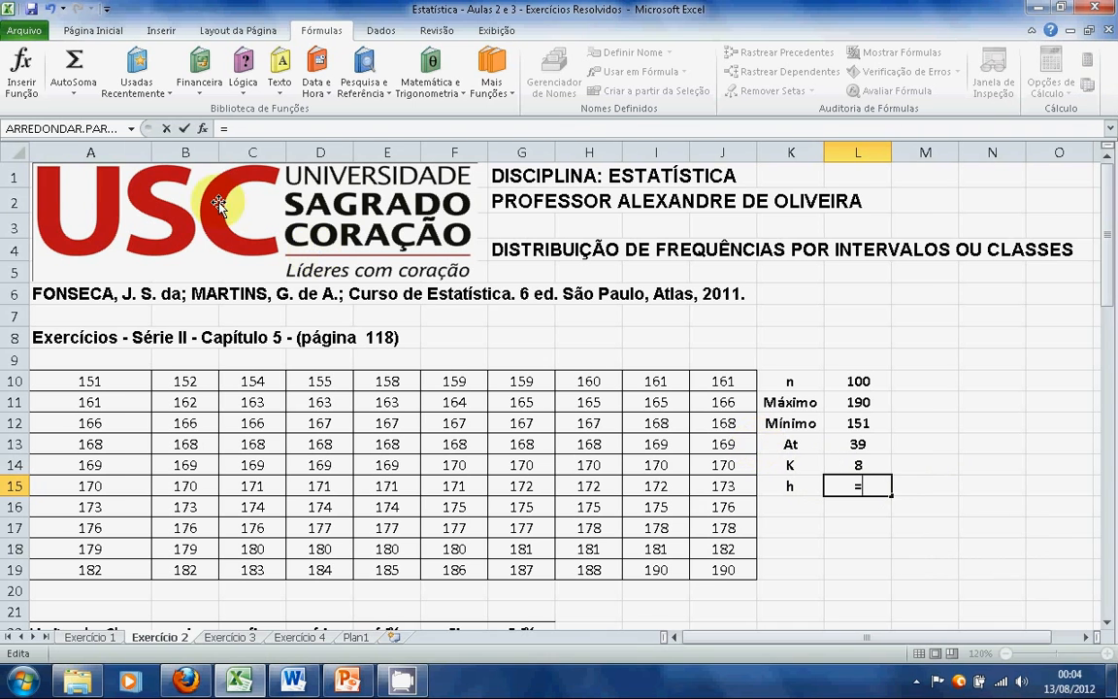
Insert the Matemática e Trigonométrica function ARREDONDAR.PARA.CIMA into the class width formula in cell L15
{"action": "left_click", "coordinate": [29, 77]}
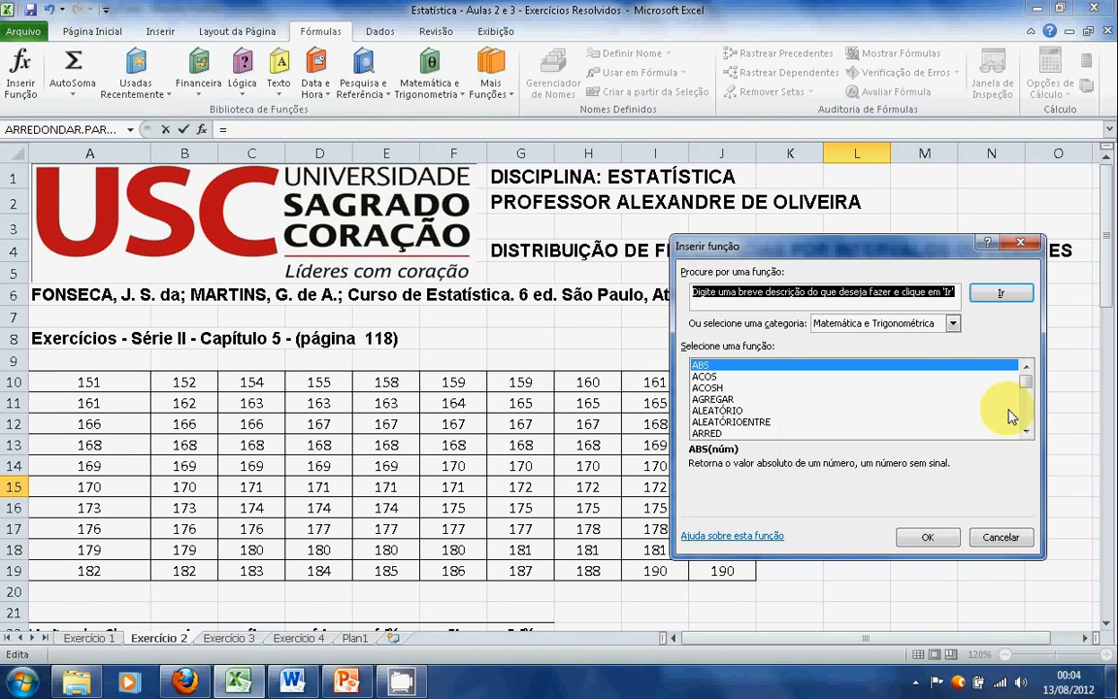
{"action": "left_click", "coordinate": [1026, 433]}
{"action": "left_click", "coordinate": [1026, 433]}
{"action": "left_click", "coordinate": [1026, 433]}
{"action": "left_click", "coordinate": [1026, 433]}
{"action": "left_click", "coordinate": [1026, 433]}
{"action": "left_click", "coordinate": [1027, 433]}
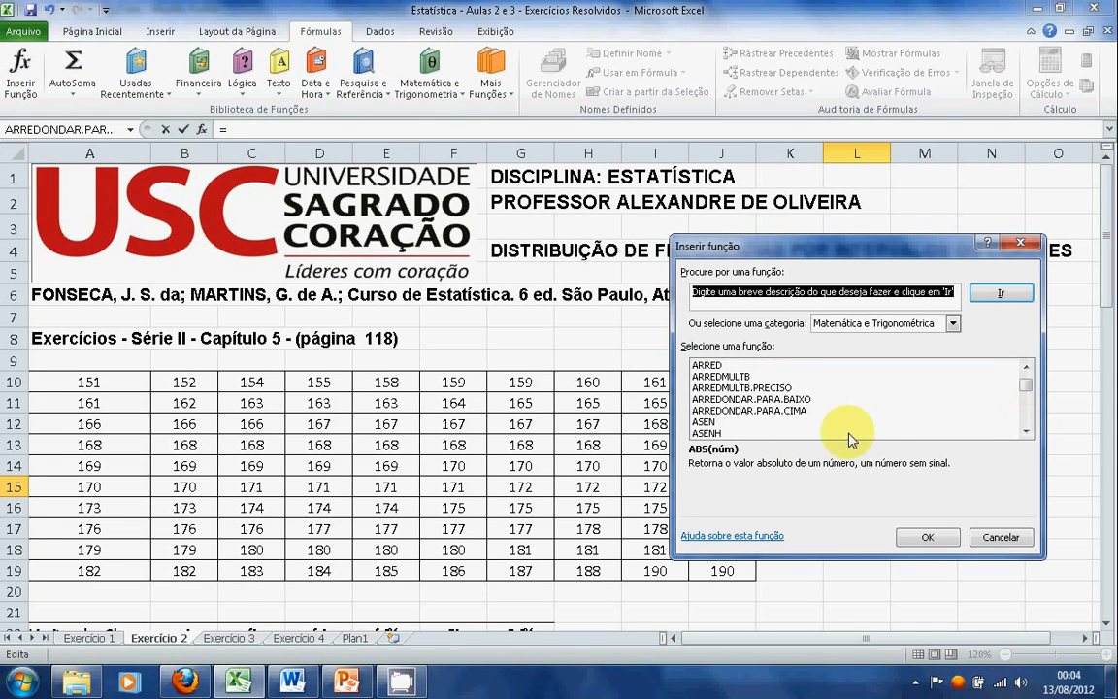
{"action": "left_click", "coordinate": [750, 411]}
{"action": "left_click", "coordinate": [923, 534]}
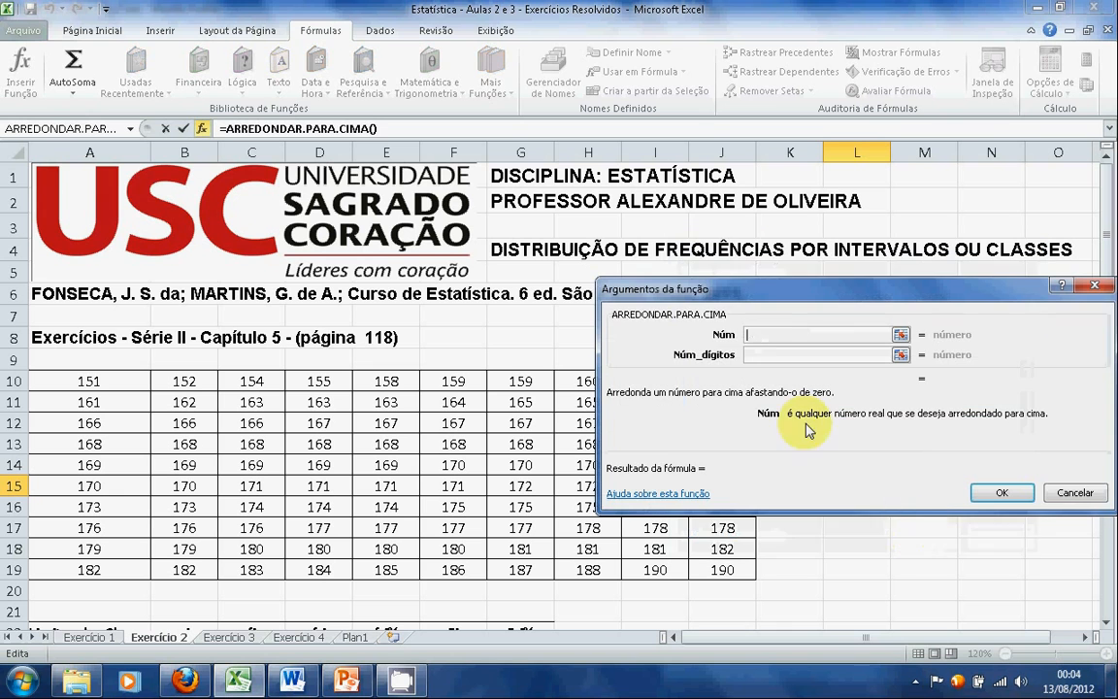
Paste L13/L14 as the Núm argument for h, set Núm_dígitos to 0 and accept the function
{"action": "right_click", "coordinate": [775, 337]}
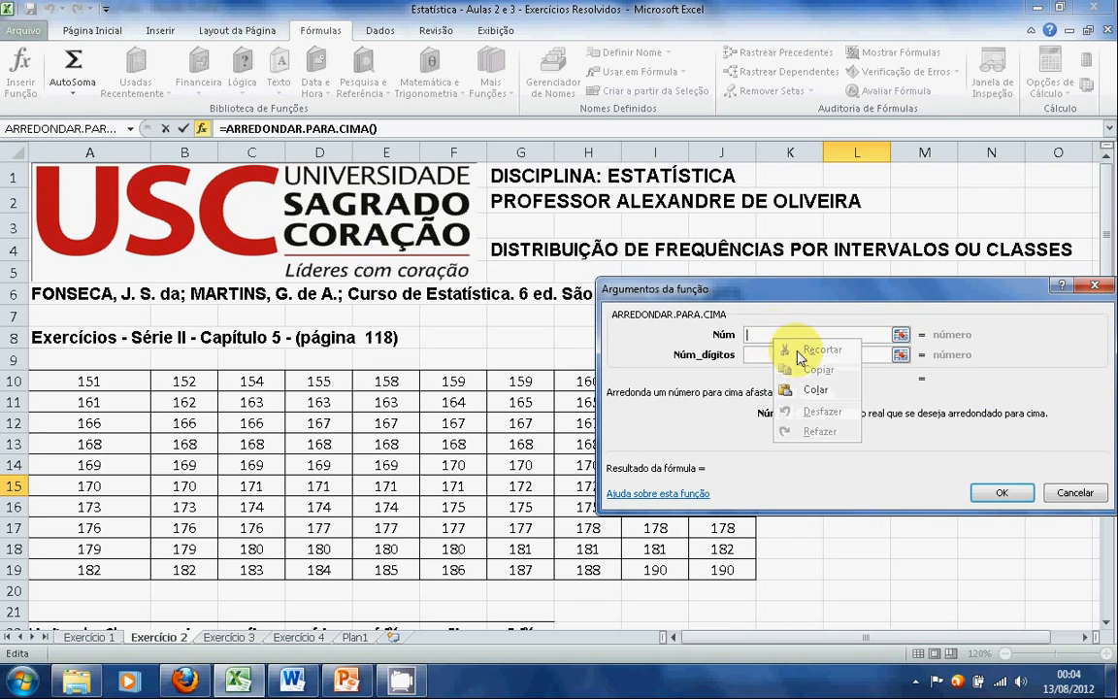
{"action": "left_click", "coordinate": [816, 391]}
{"action": "left_click", "coordinate": [798, 357]}
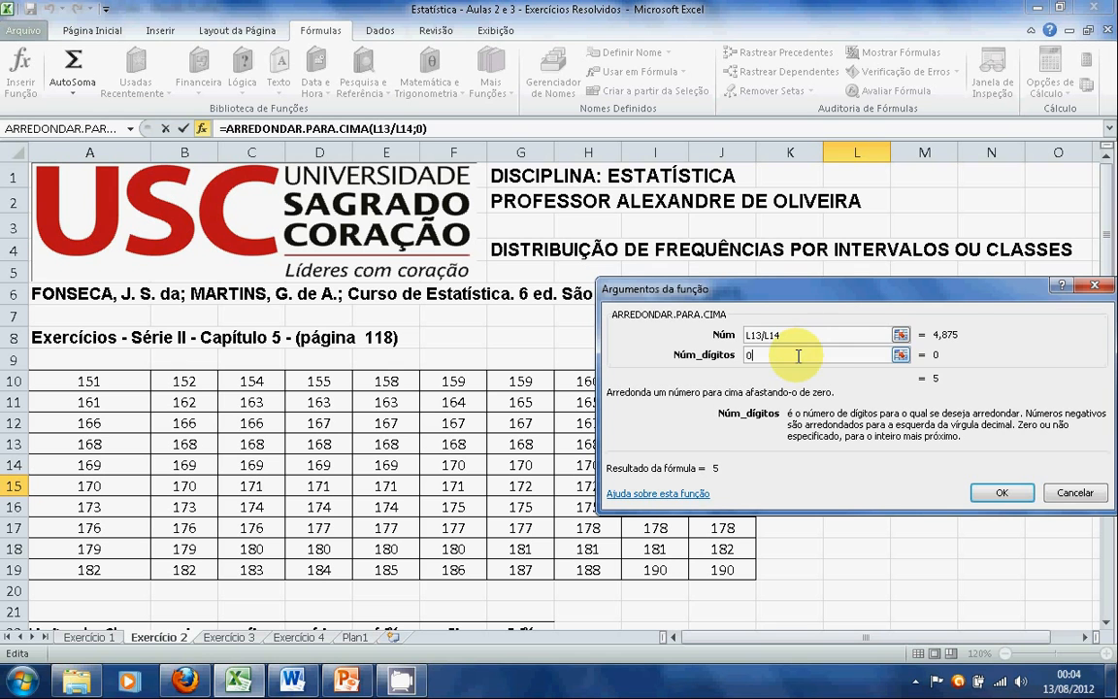
{"action": "left_click", "coordinate": [1002, 495]}
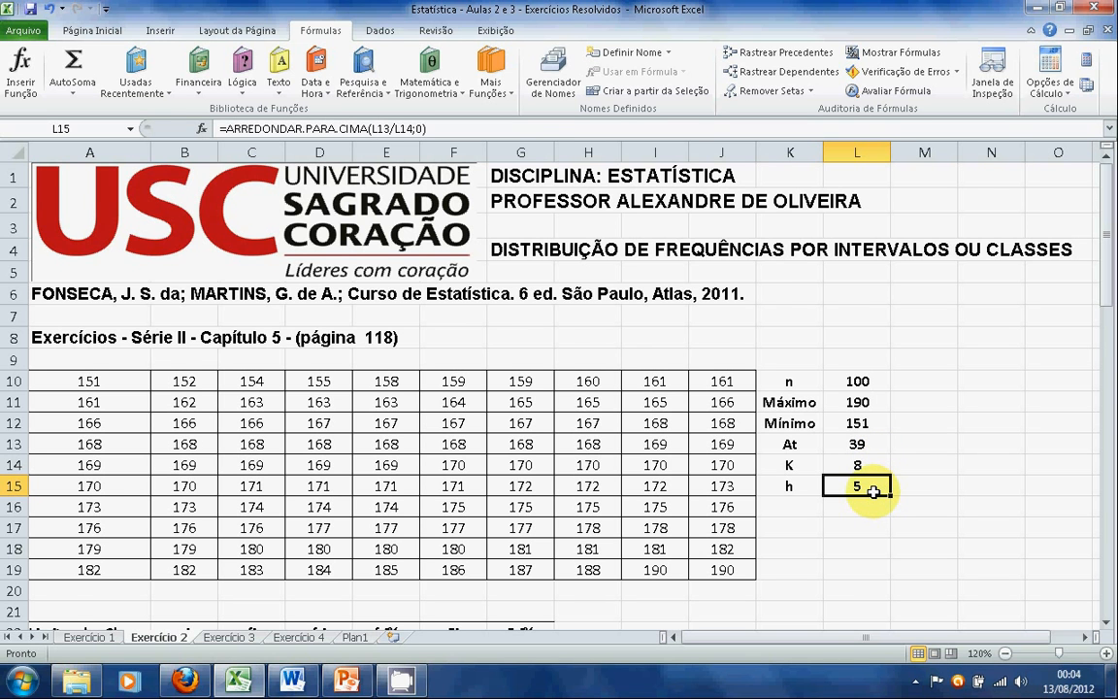
Enter the heading Bloco in cell J22 and the first class upper bound 155 in cell J23
{"action": "scroll", "coordinate": [874, 493], "scroll_direction": "down", "scroll_amount": 2}
{"action": "scroll", "coordinate": [873, 492], "scroll_direction": "down", "scroll_amount": 1}
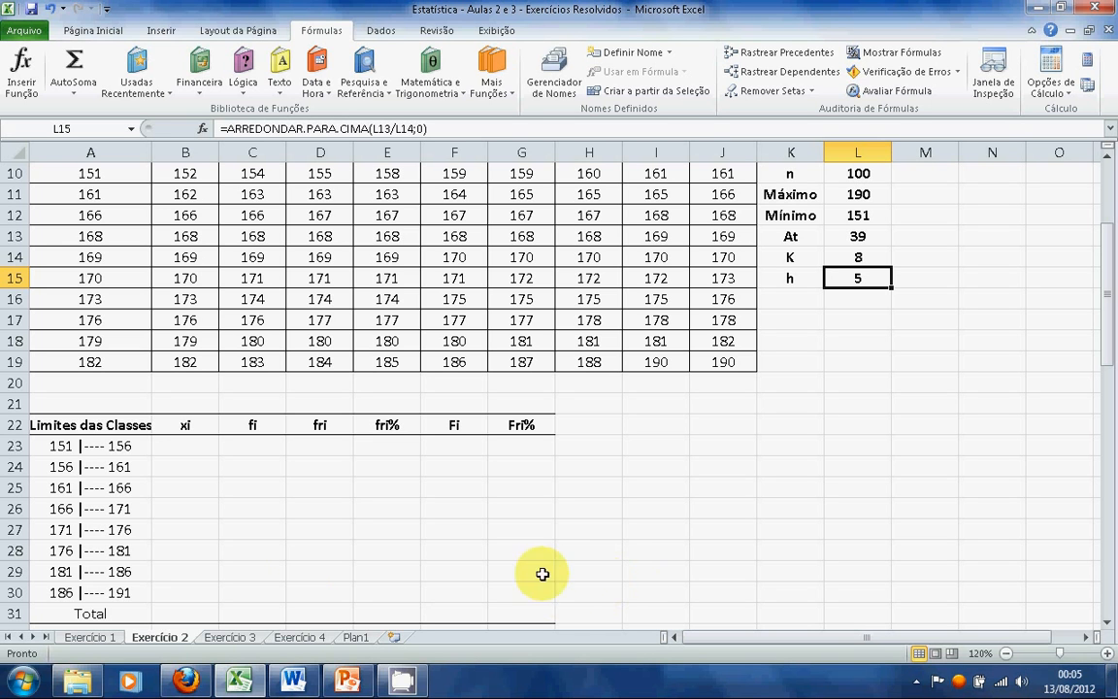
{"action": "left_click", "coordinate": [724, 425]}
{"action": "type", "text": "b"}
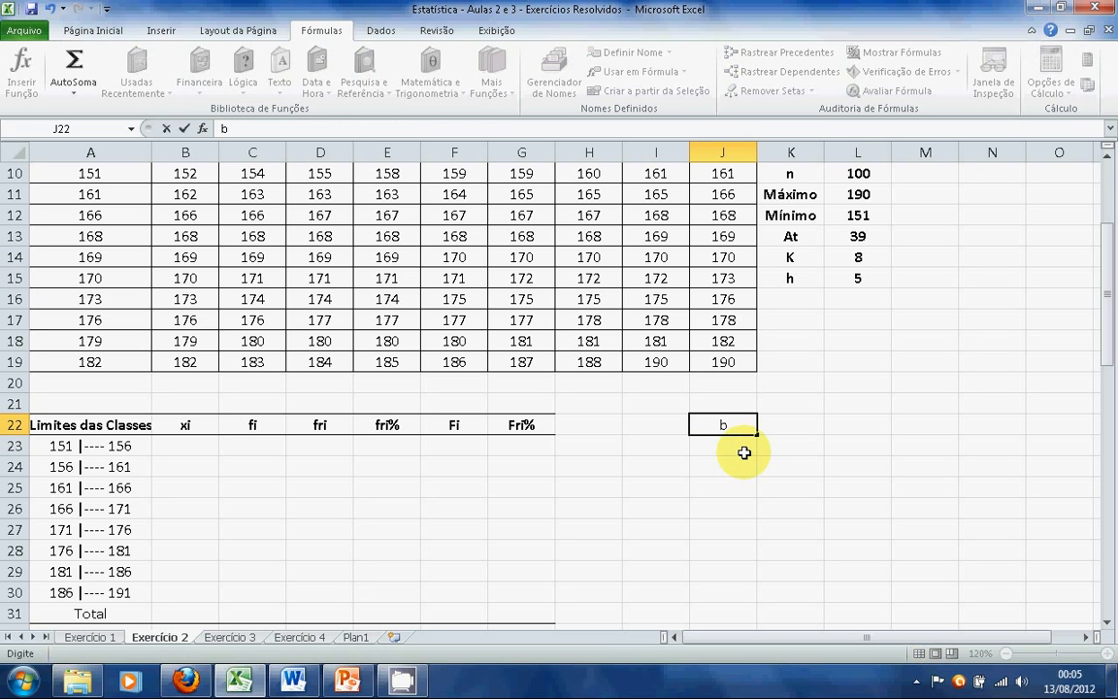
{"action": "type", "text": "LOCO"}
{"action": "key", "text": "Return"}
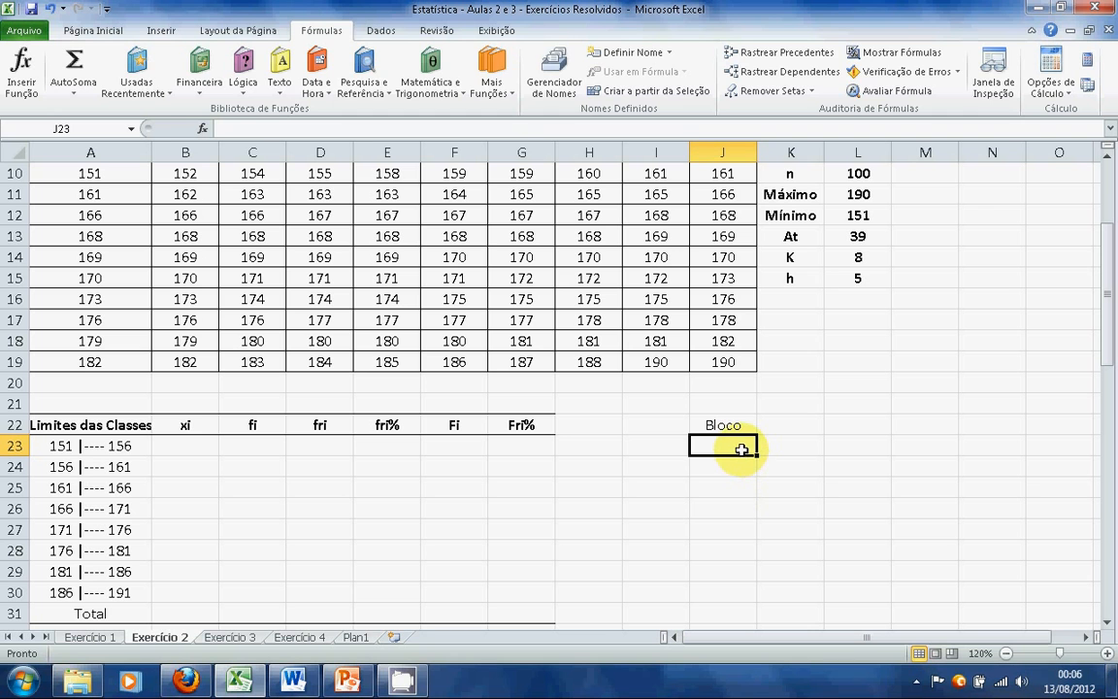
{"action": "type", "text": "155"}
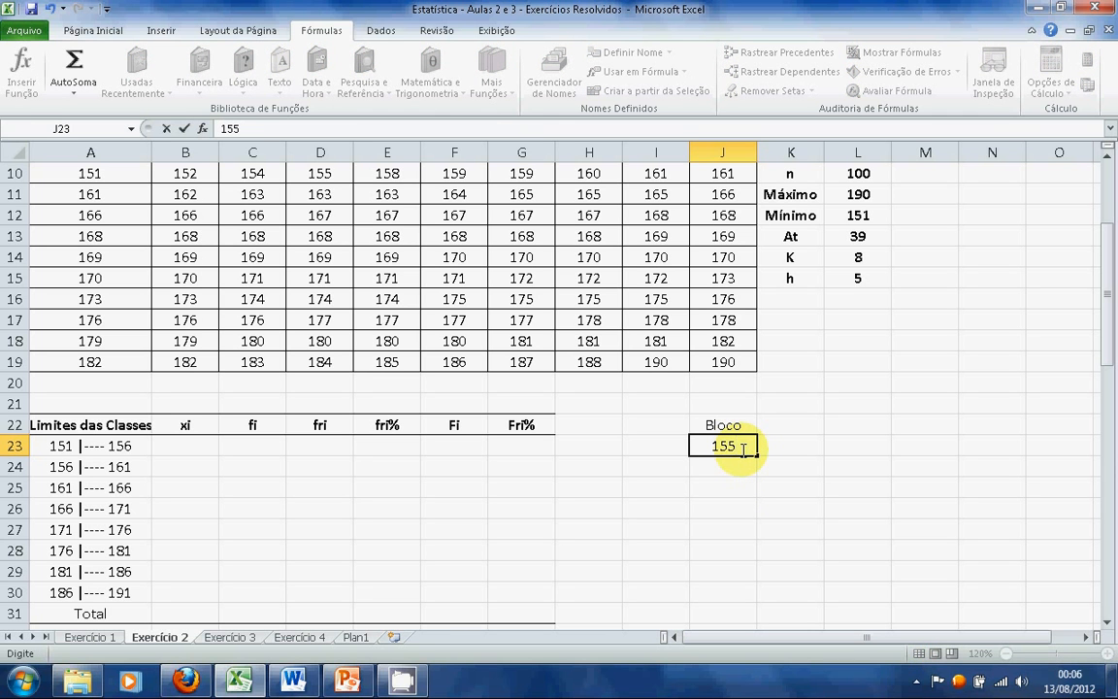
{"action": "key", "text": "Return"}
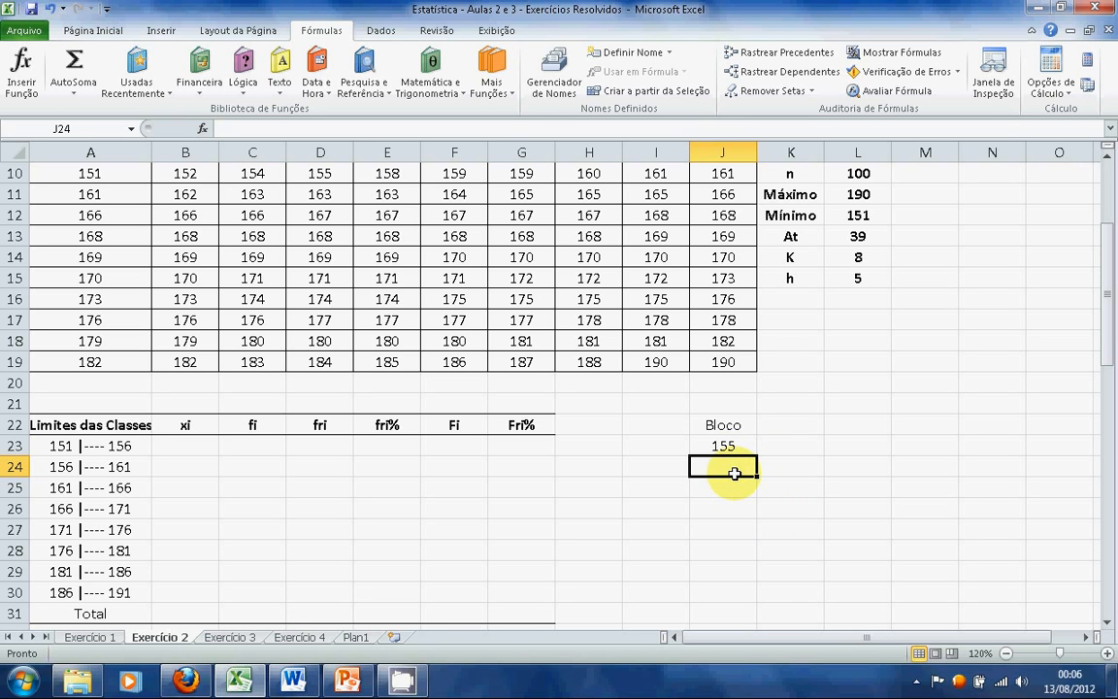
Enter the formula =J23+5 in cell J24 and fill it down to J30
{"action": "type", "text": "="}
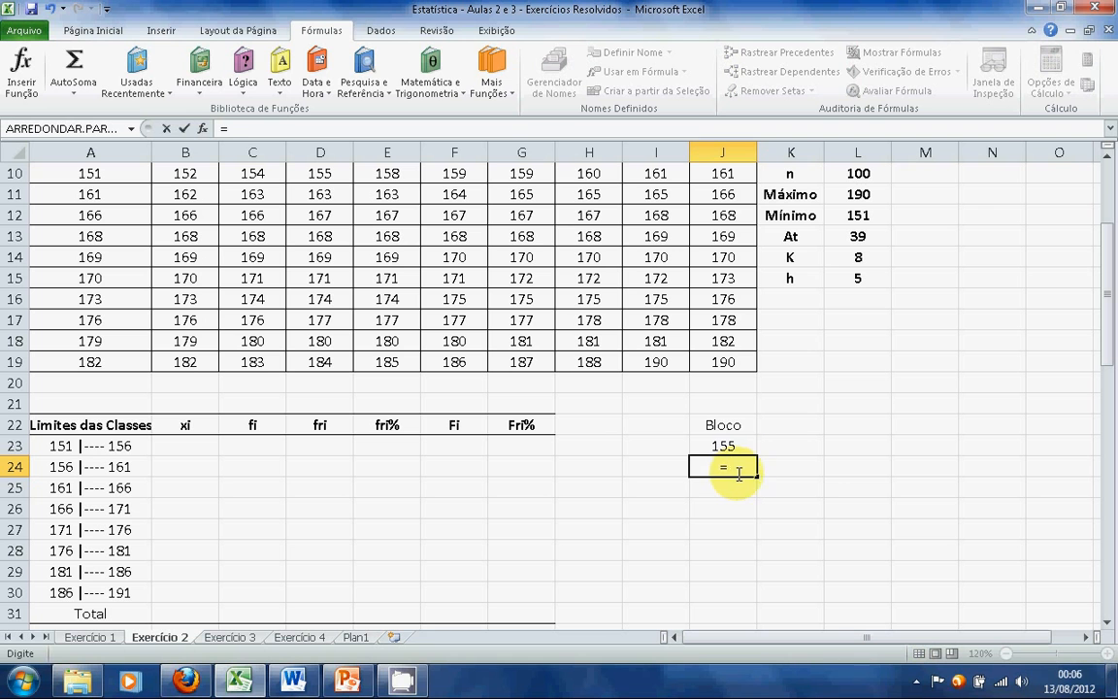
{"action": "left_click", "coordinate": [741, 446]}
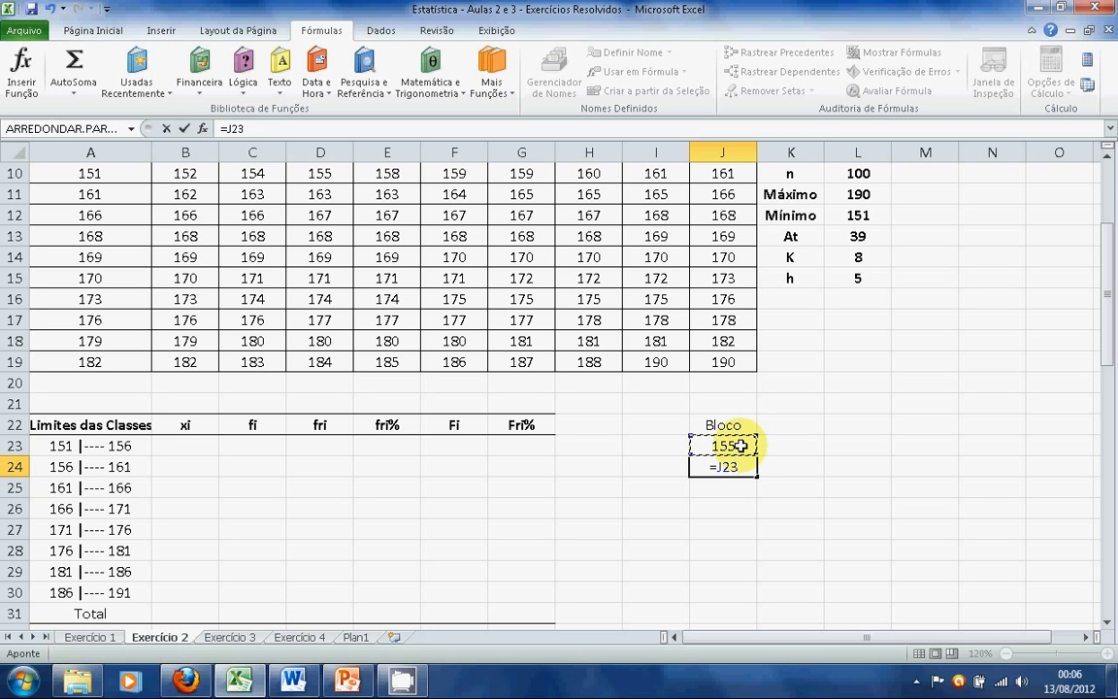
{"action": "type", "text": "+5"}
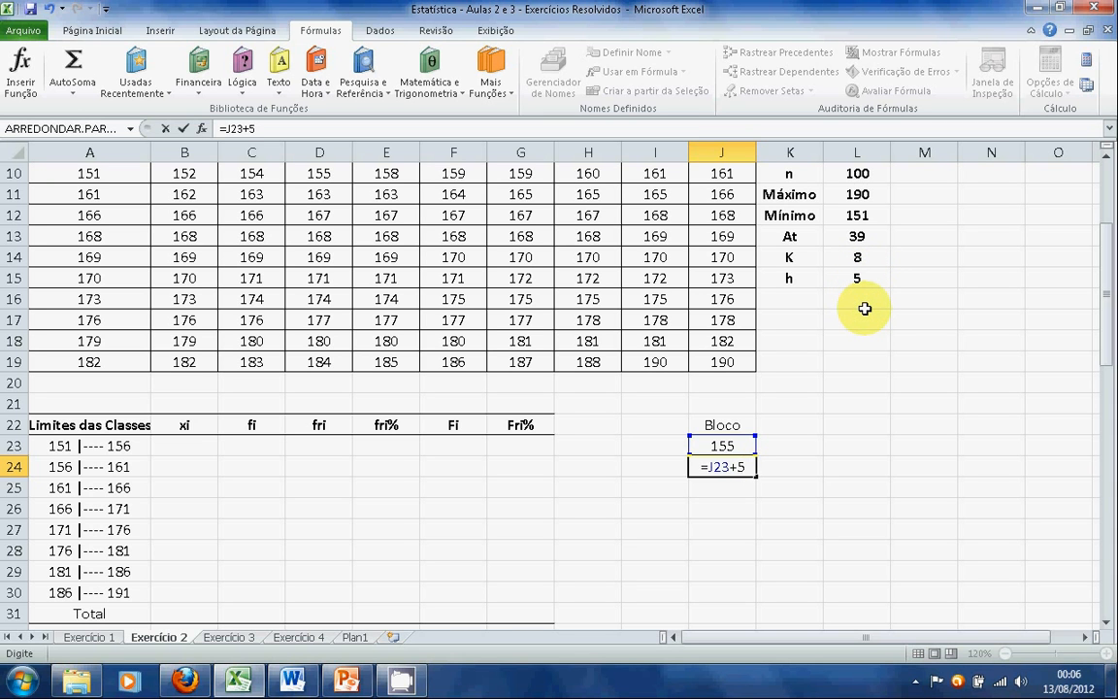
{"action": "key", "text": "Return"}
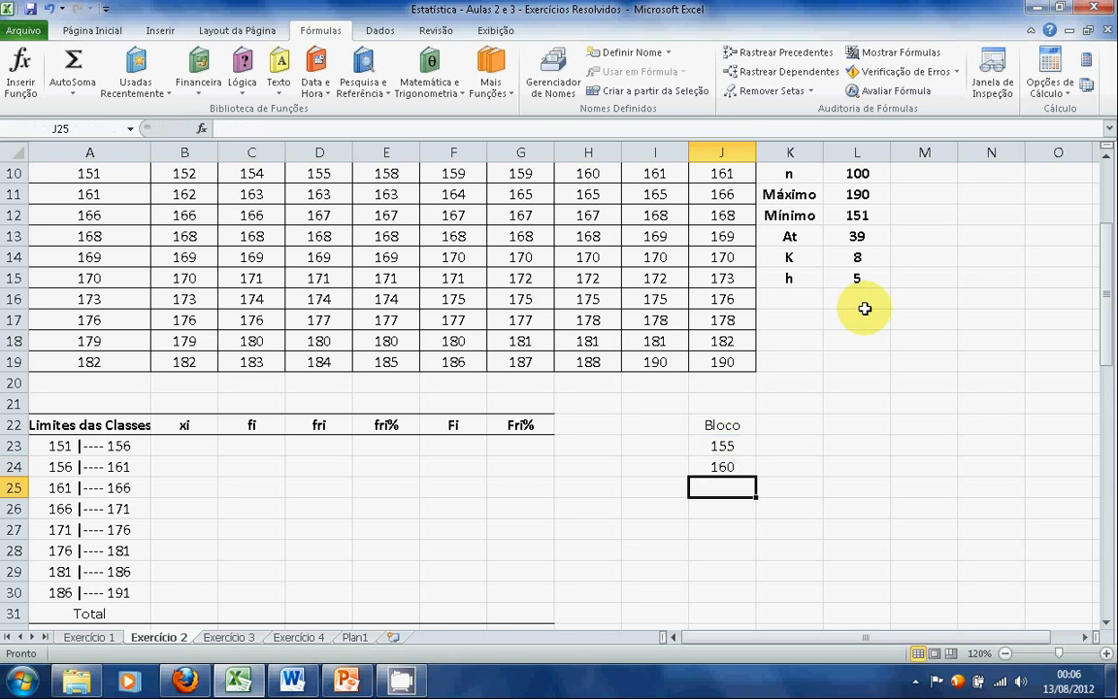
{"action": "left_click", "coordinate": [740, 470]}
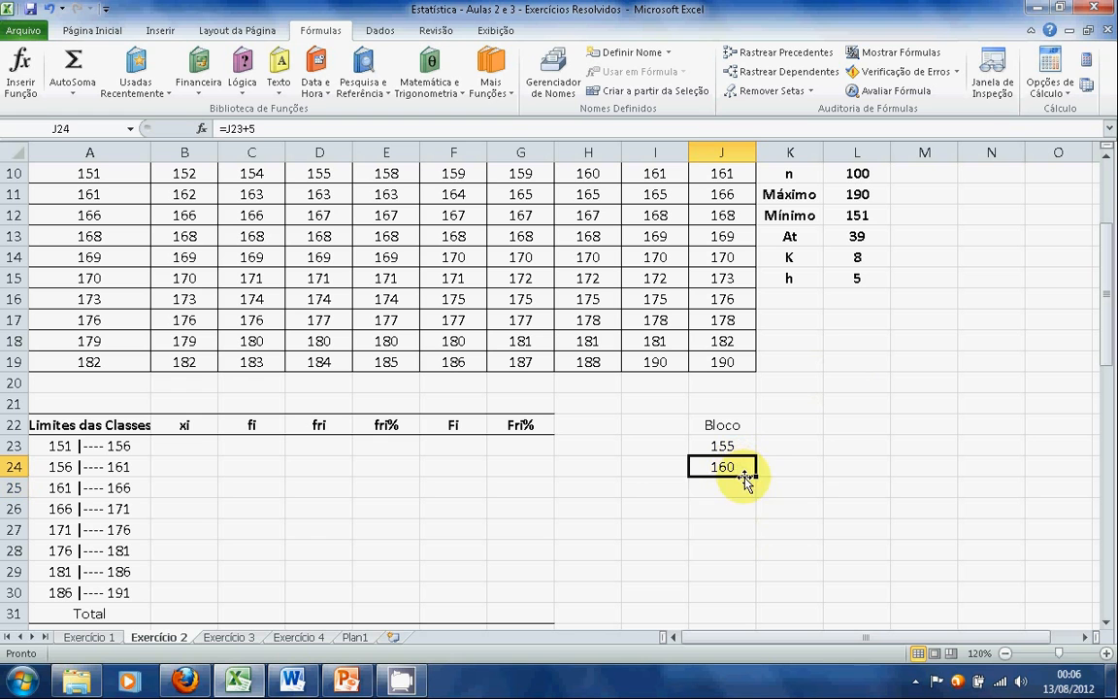
{"action": "left_click_drag", "start_coordinate": [756, 477], "coordinate": [750, 597]}
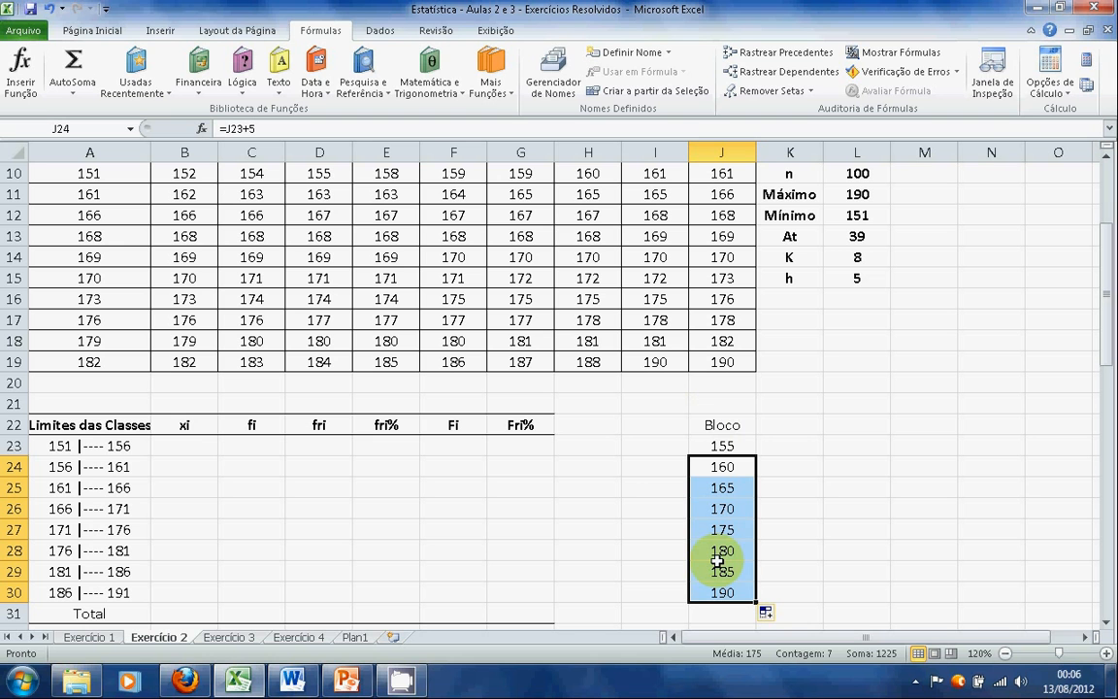
Start the Histograma tool from the data analysis tools
{"action": "left_click", "coordinate": [381, 33]}
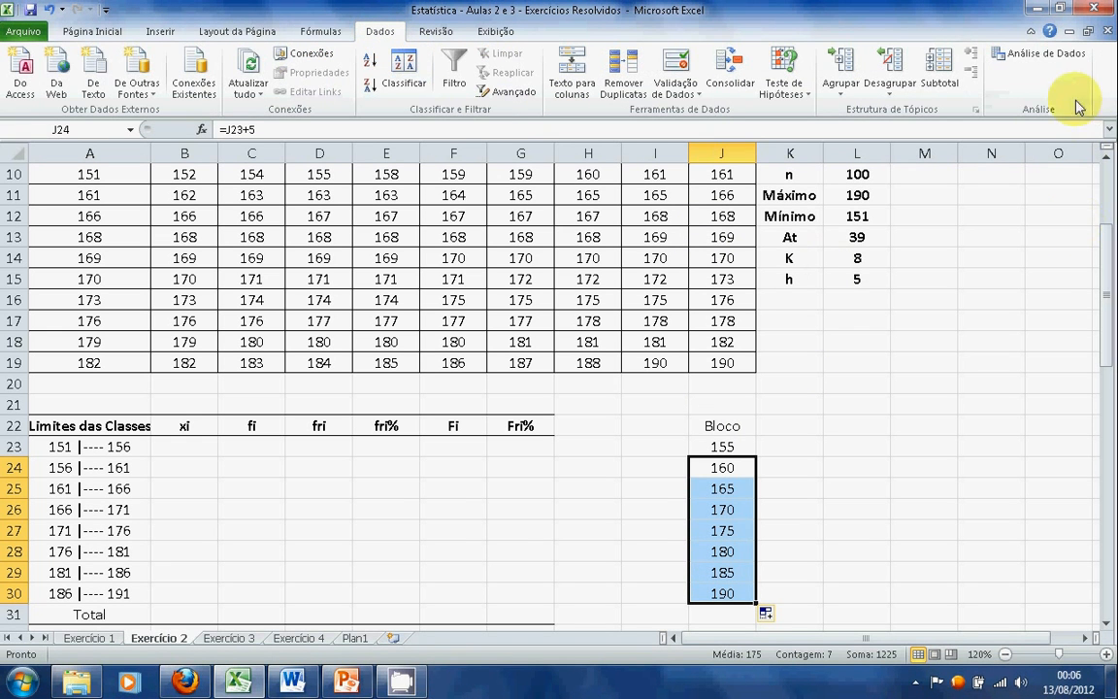
{"action": "left_click", "coordinate": [1061, 66]}
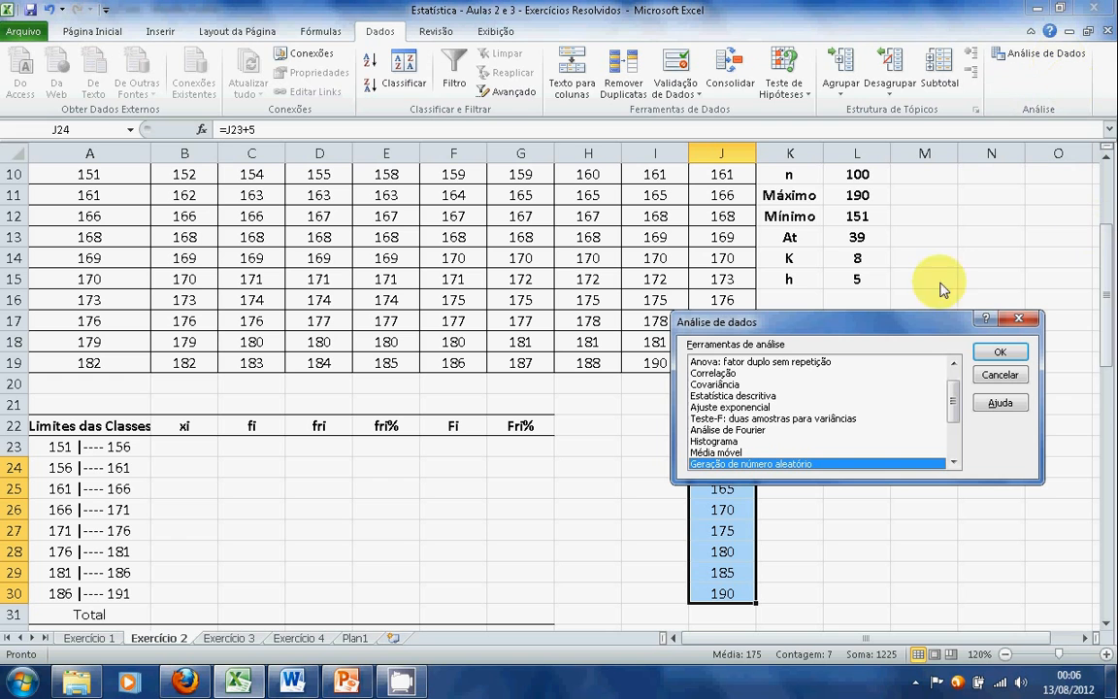
{"action": "left_click_drag", "start_coordinate": [903, 330], "coordinate": [955, 238]}
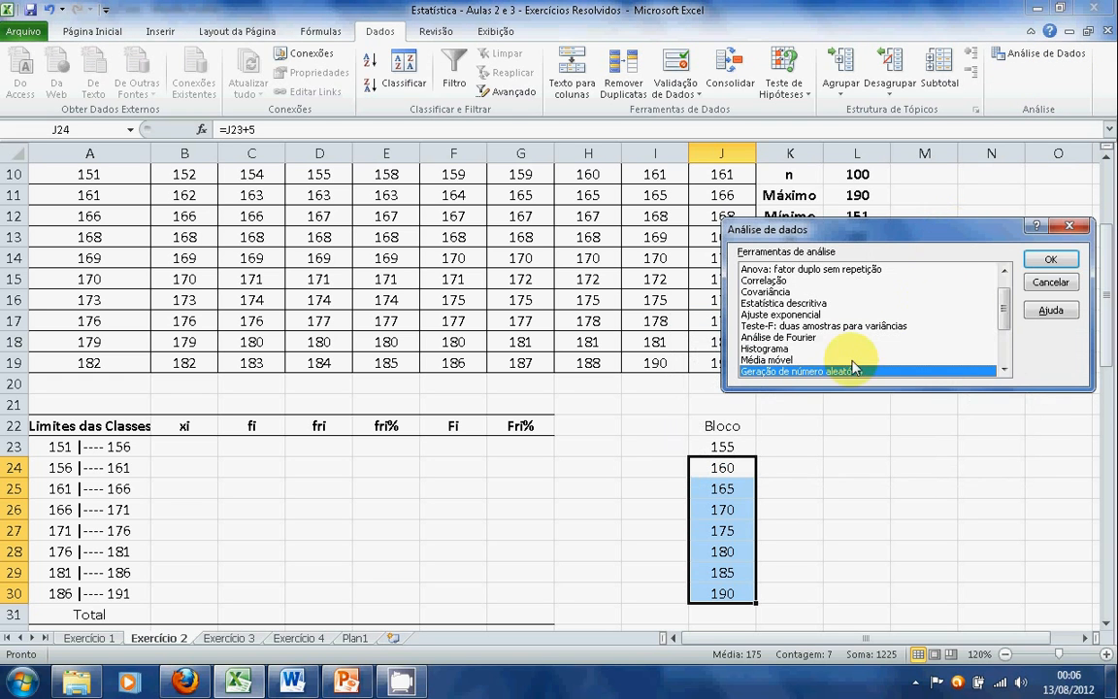
{"action": "left_click", "coordinate": [800, 349]}
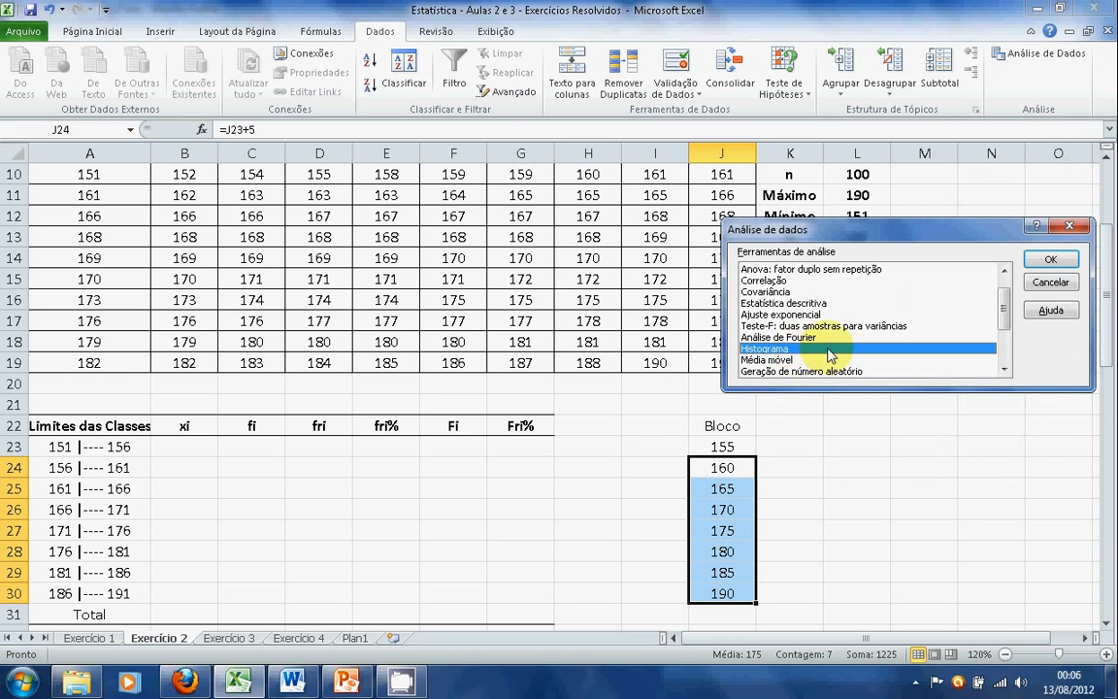
{"action": "left_click", "coordinate": [1052, 261]}
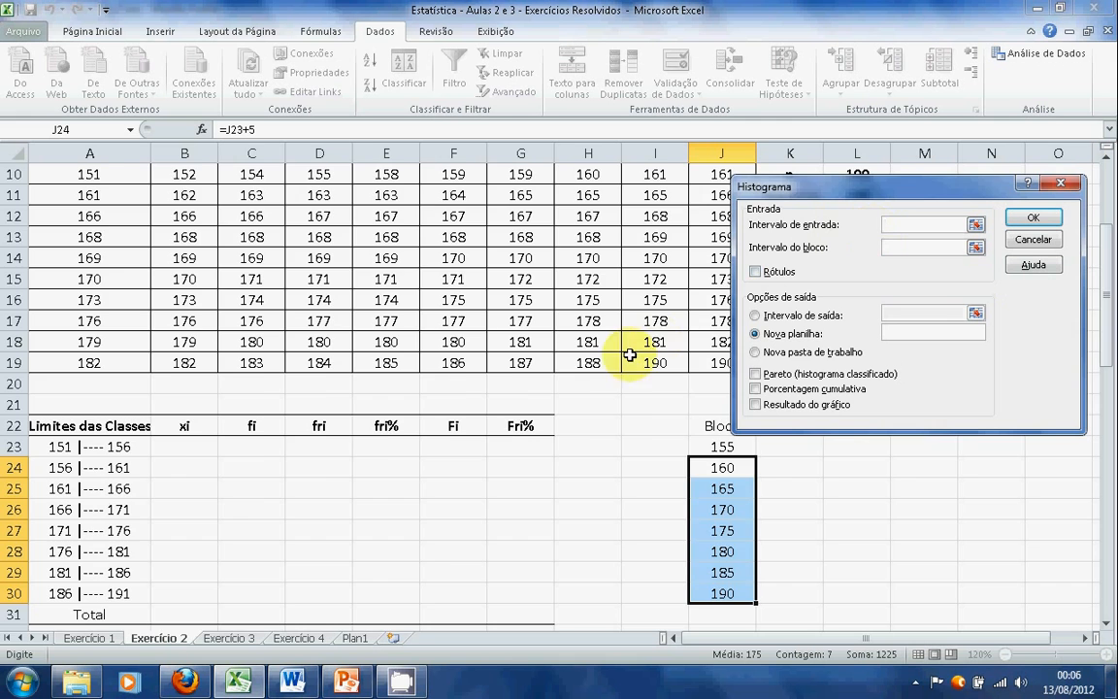
Set the histogram's input range to $A$10:$J$19 and its block range to $J$23:$J$30
{"action": "scroll", "coordinate": [630, 356], "scroll_direction": "up", "scroll_amount": 3}
{"action": "scroll", "coordinate": [620, 353], "scroll_direction": "down", "scroll_amount": 2}
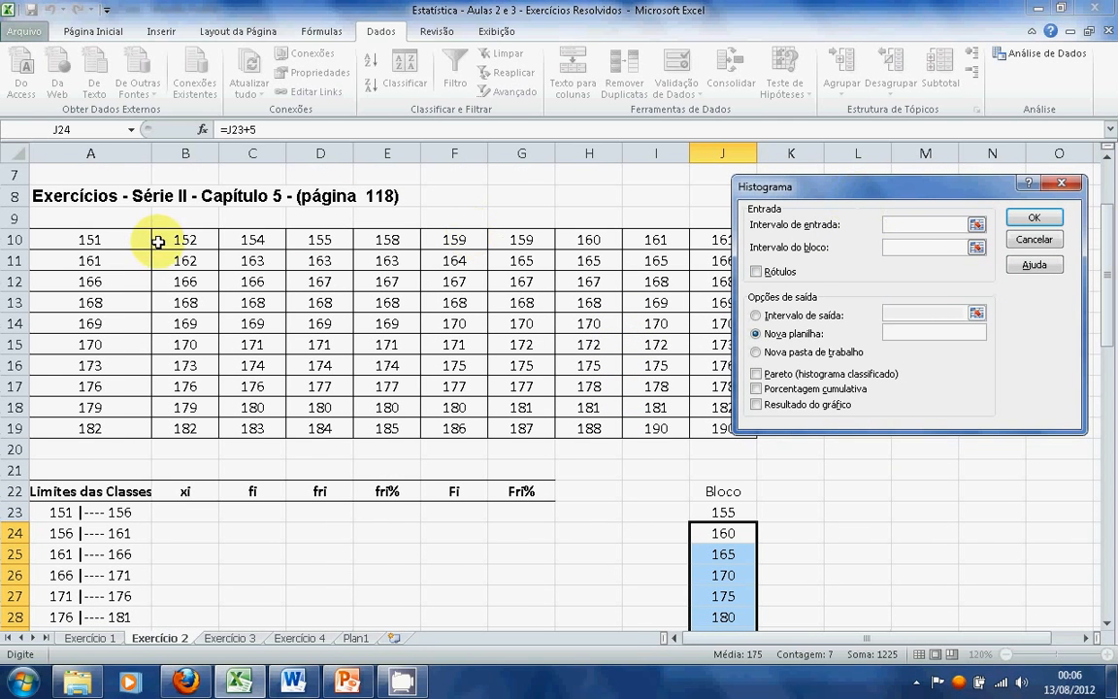
{"action": "left_click_drag", "start_coordinate": [118, 240], "coordinate": [721, 429]}
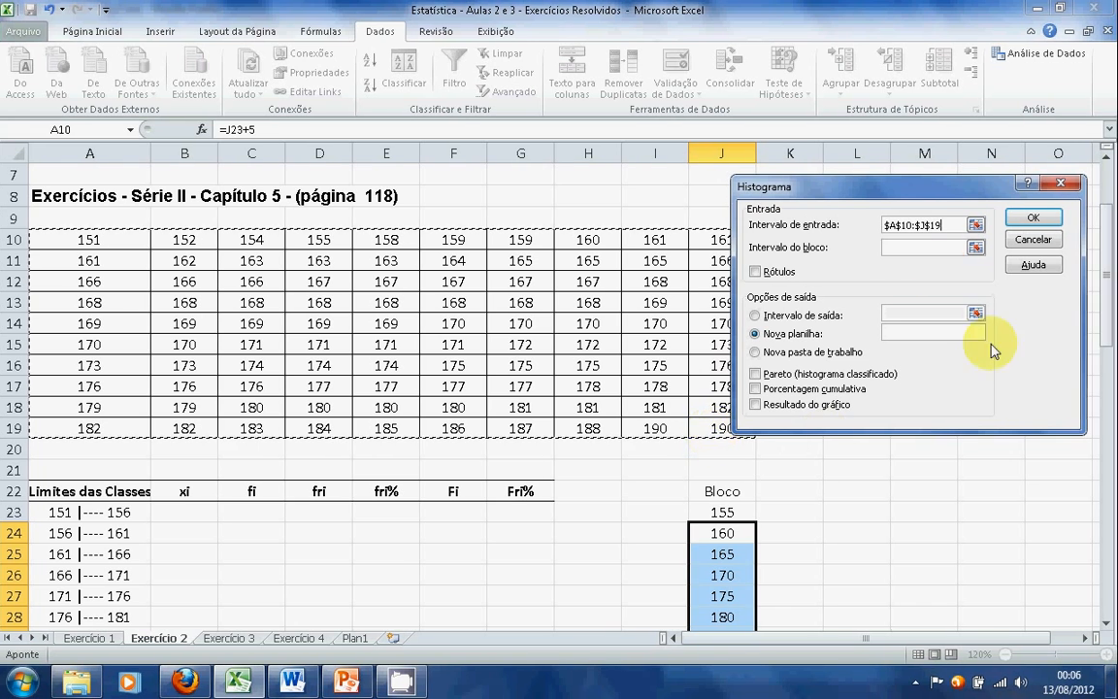
{"action": "left_click", "coordinate": [928, 245]}
{"action": "scroll", "coordinate": [906, 455], "scroll_direction": "down", "scroll_amount": 1}
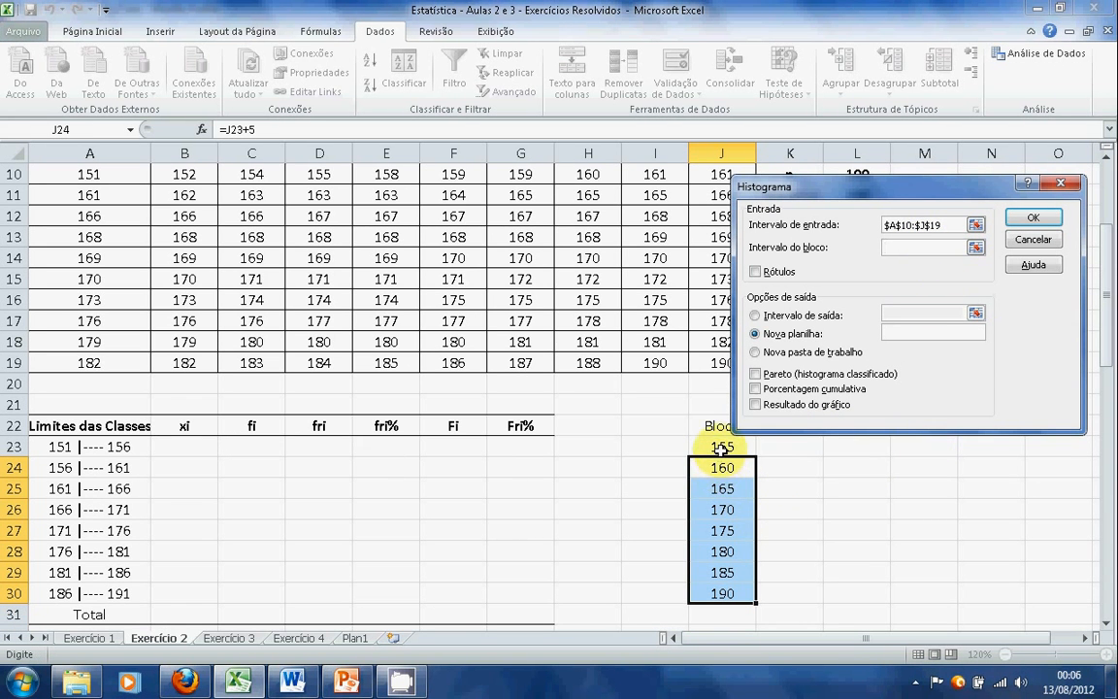
{"action": "left_click_drag", "start_coordinate": [721, 448], "coordinate": [724, 587]}
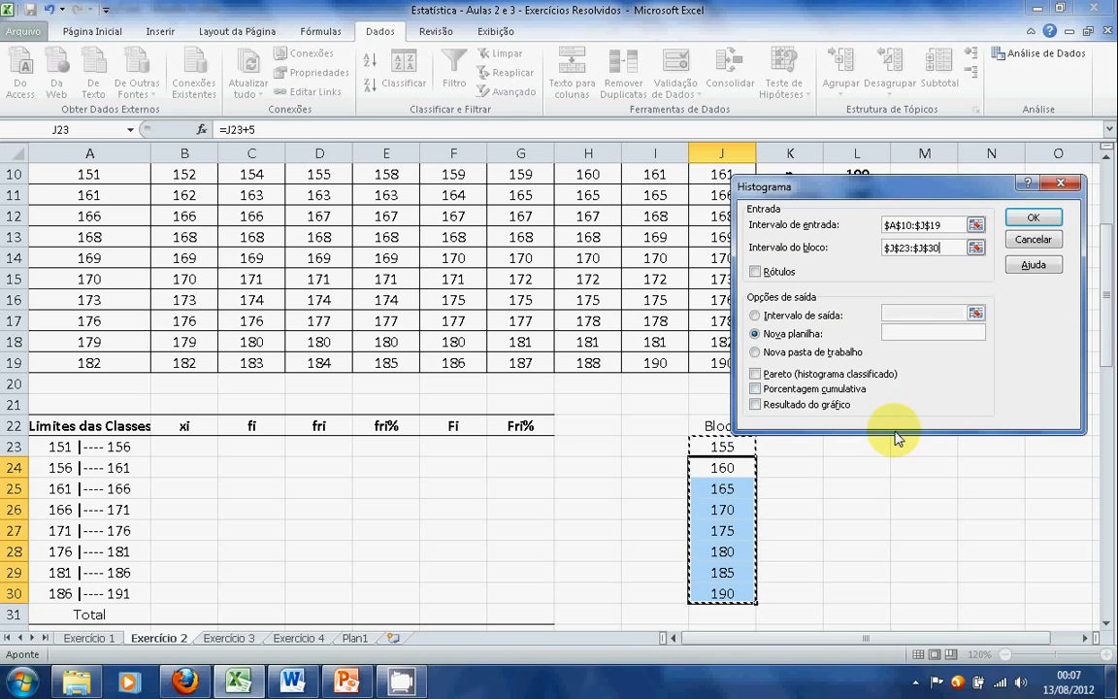
Set the histogram's output range to $K$23 and generate the frequency table
{"action": "left_click", "coordinate": [756, 315]}
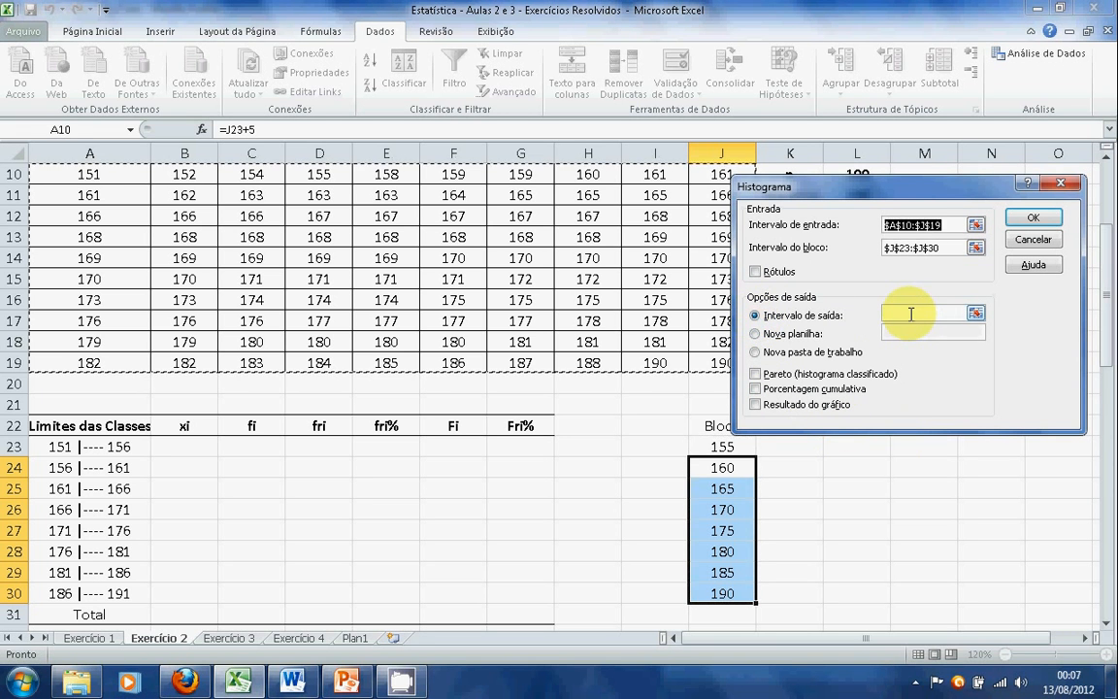
{"action": "left_click_drag", "start_coordinate": [896, 194], "coordinate": [829, 148]}
{"action": "left_click", "coordinate": [793, 447]}
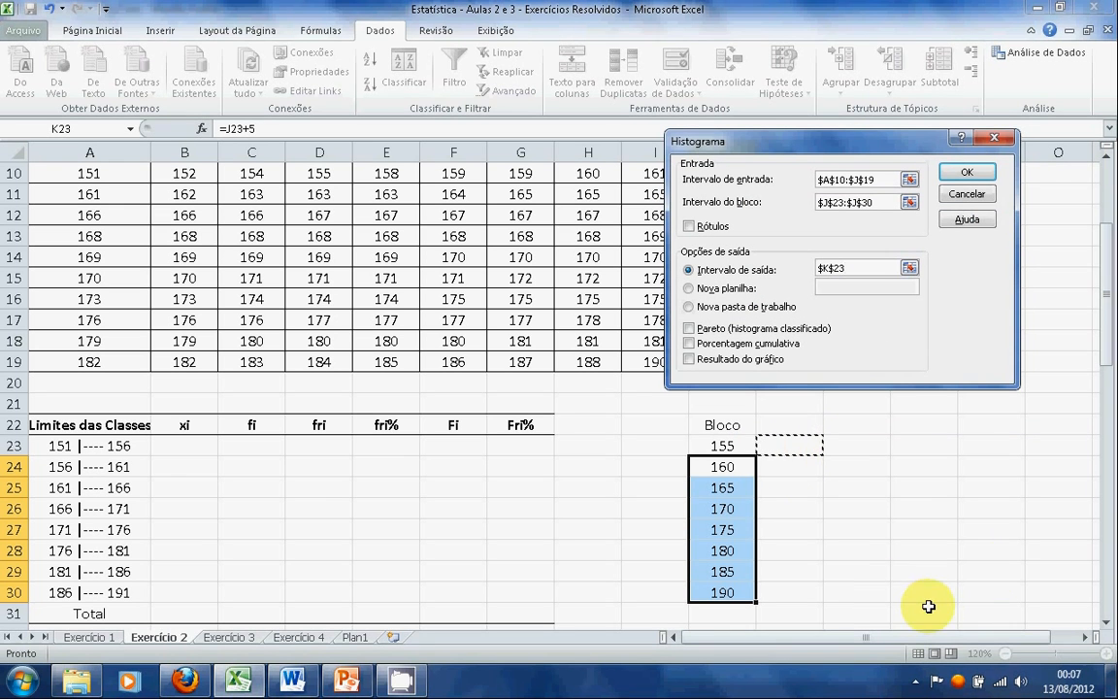
{"action": "left_click", "coordinate": [971, 175]}
Copy the class frequencies L24:L31 into the fi column starting at C23 and center them
{"action": "scroll", "coordinate": [1002, 346], "scroll_direction": "down", "scroll_amount": 1}
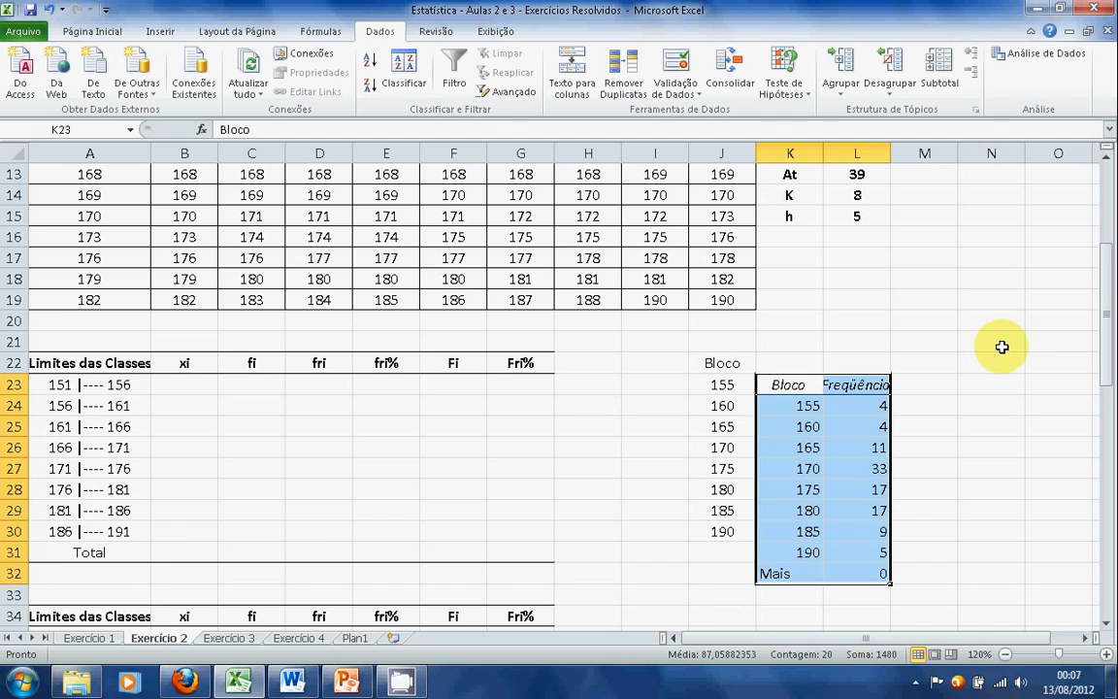
{"action": "scroll", "coordinate": [1002, 347], "scroll_direction": "down", "scroll_amount": 1}
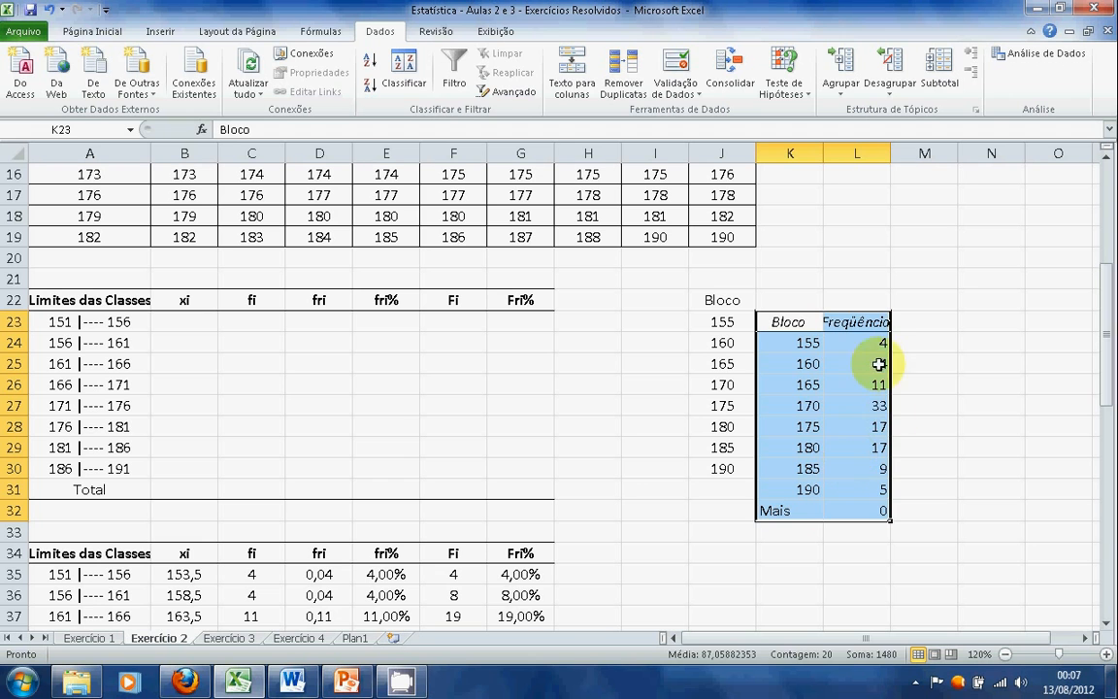
{"action": "left_click_drag", "start_coordinate": [846, 342], "coordinate": [877, 483]}
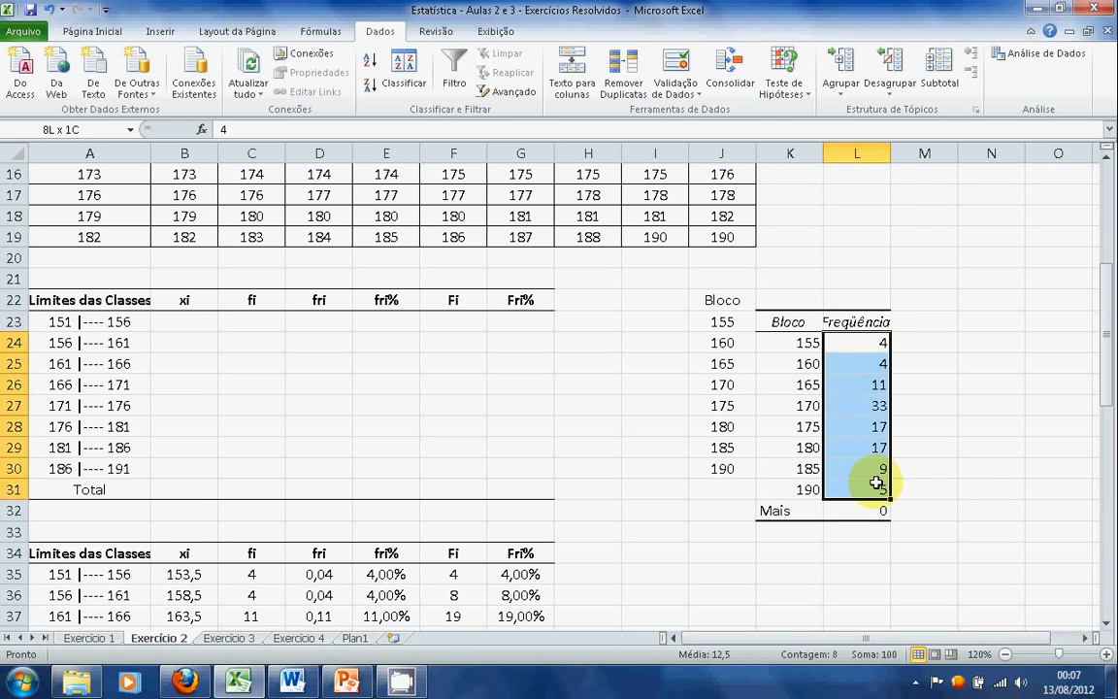
{"action": "right_click", "coordinate": [863, 426]}
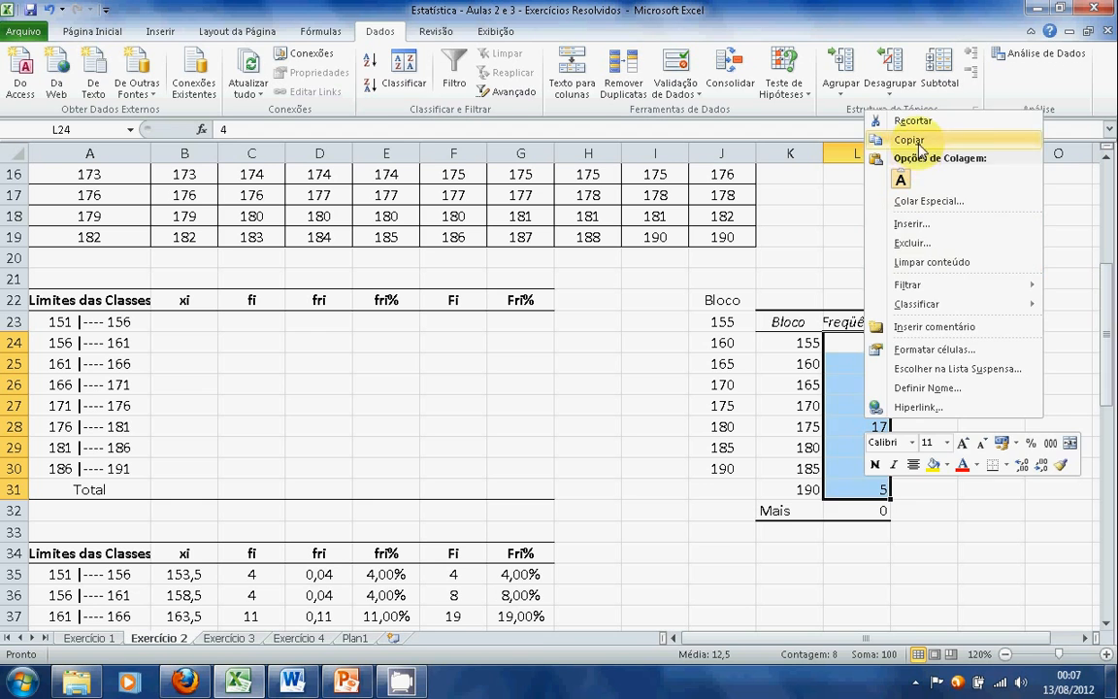
{"action": "left_click", "coordinate": [898, 140]}
{"action": "left_click", "coordinate": [258, 324]}
{"action": "right_click", "coordinate": [257, 324]}
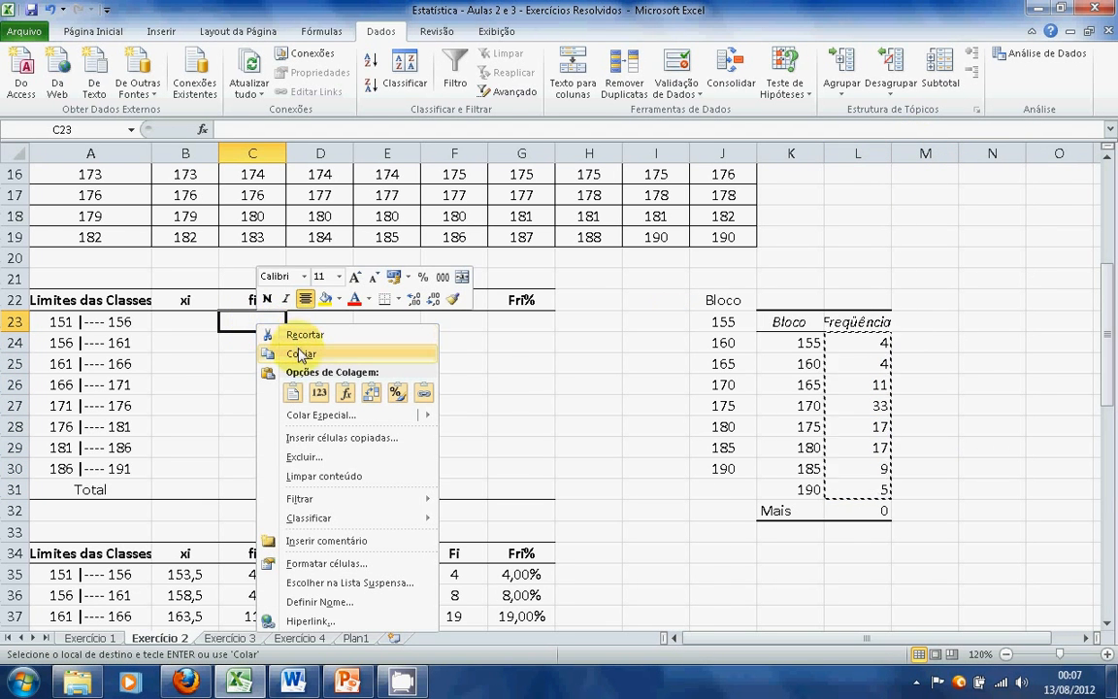
{"action": "left_click", "coordinate": [292, 392]}
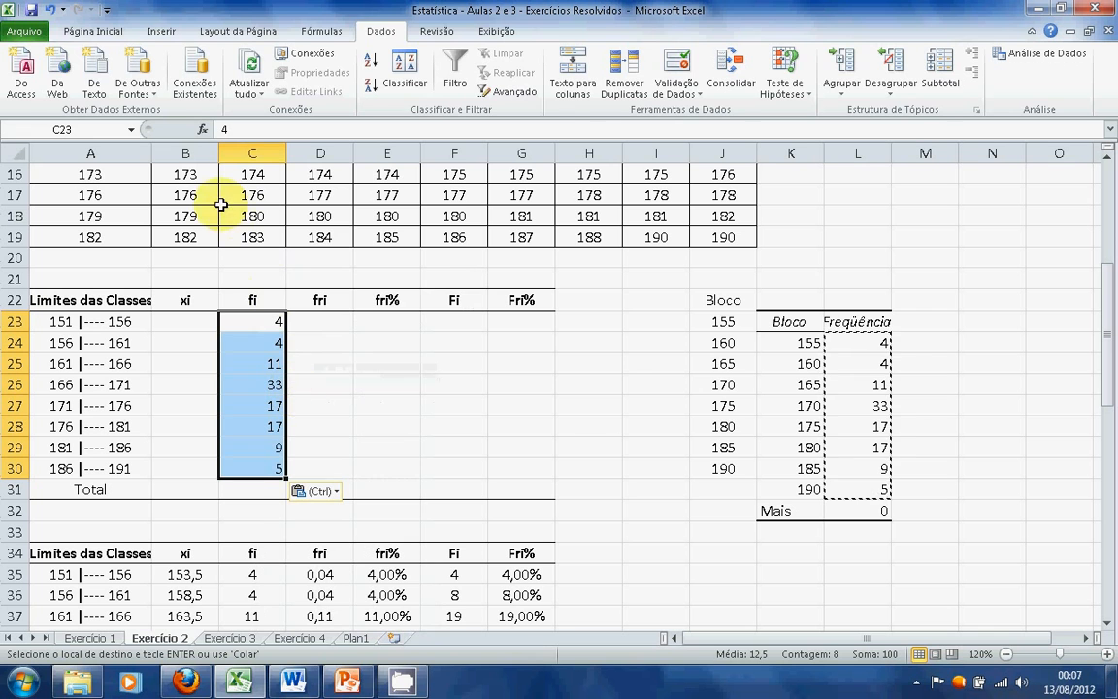
{"action": "left_click", "coordinate": [77, 33]}
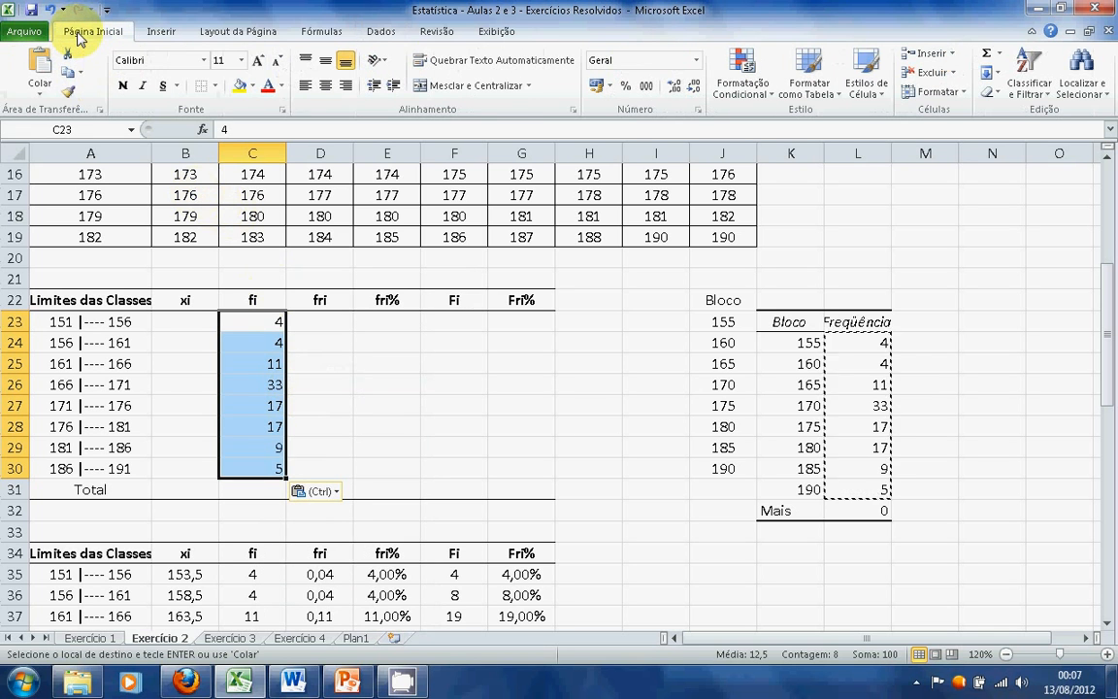
{"action": "left_click", "coordinate": [326, 86]}
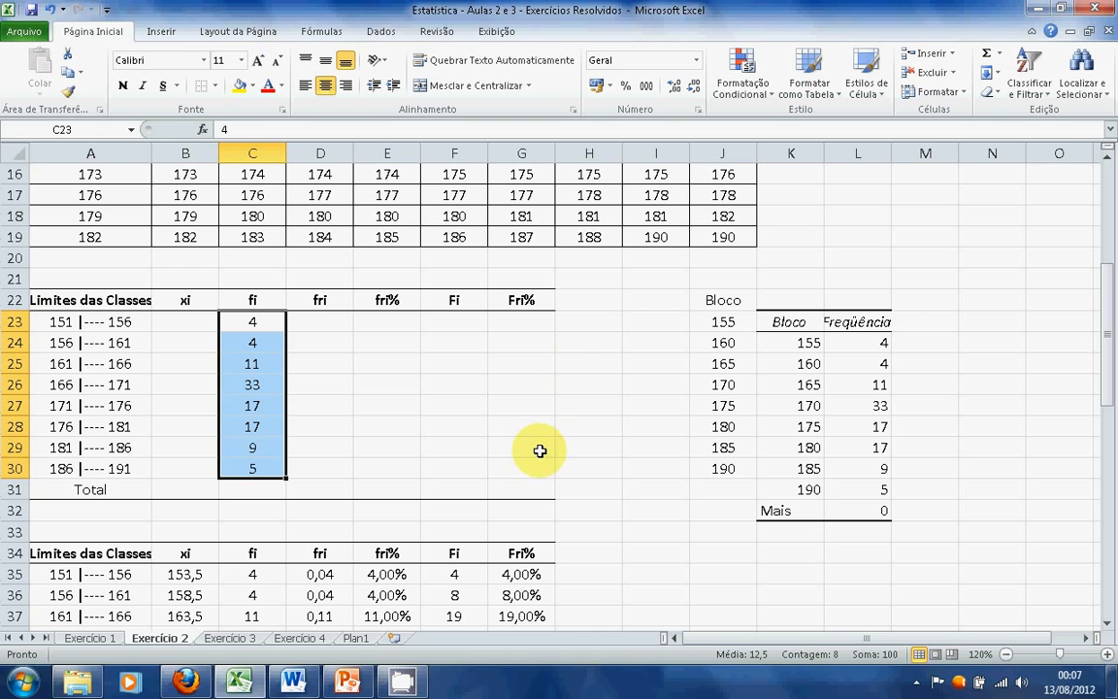
Calculate the midpoint xi of the first class in cell B23 with the formula =(156+151)/2
{"action": "left_click", "coordinate": [190, 322]}
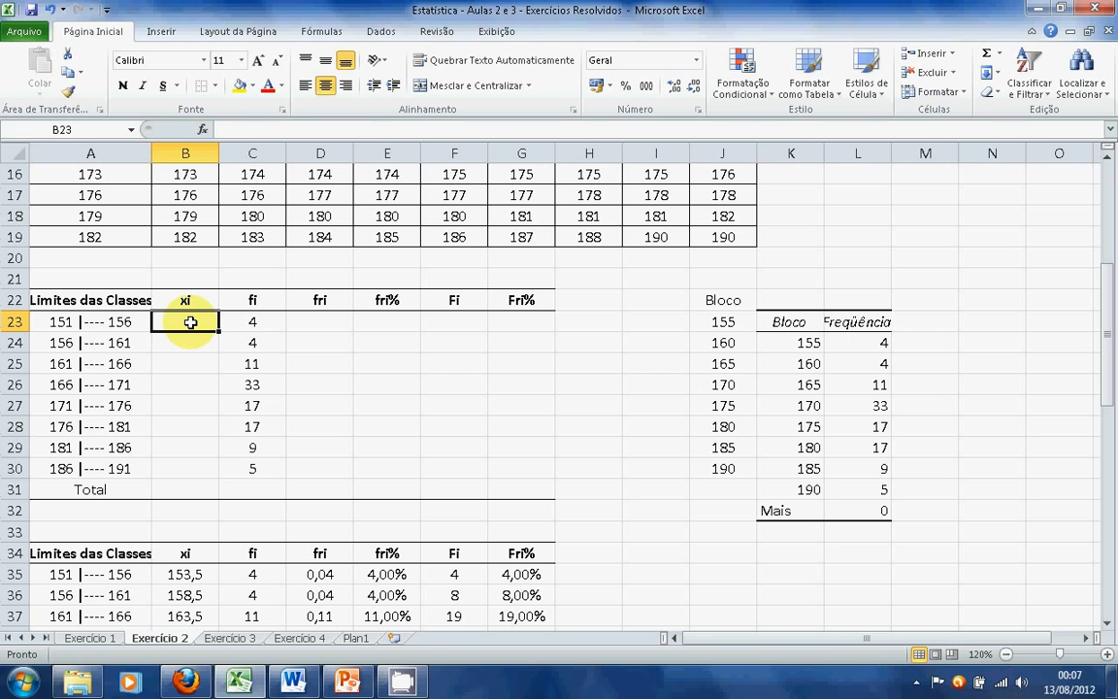
{"action": "type", "text": "="}
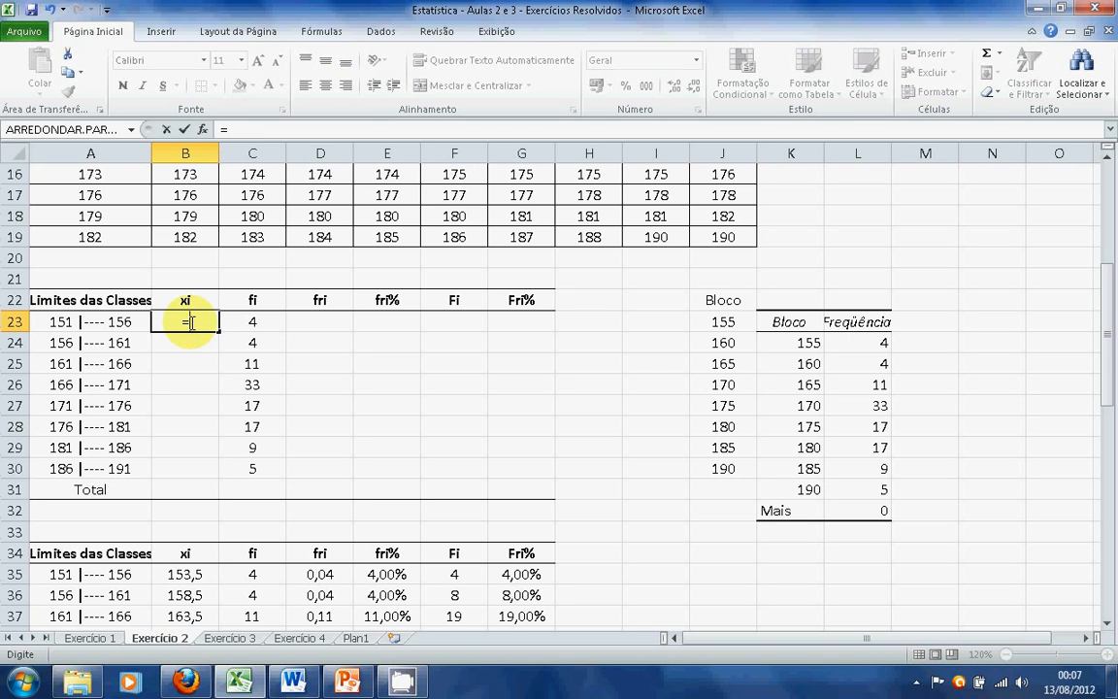
{"action": "type", "text": "155"}
{"action": "key", "text": "BackSpace"}
{"action": "type", "text": "6+151"}
{"action": "left_click", "coordinate": [161, 325]}
{"action": "type", "text": "("}
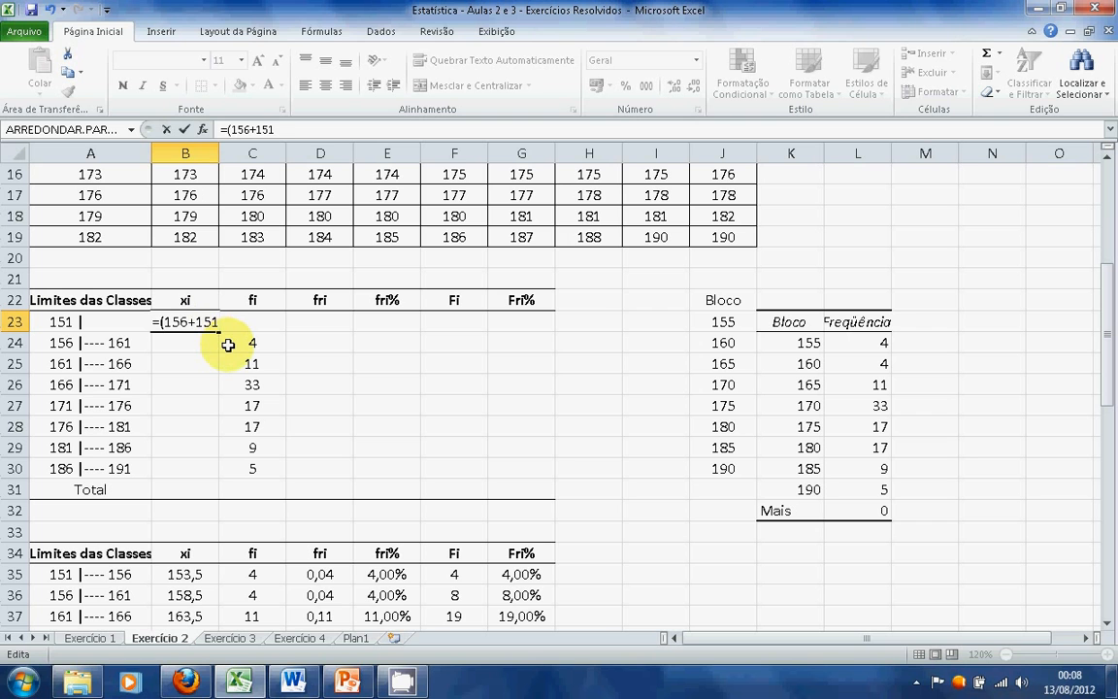
{"action": "type", "text": ")/2"}
{"action": "key", "text": "Return"}
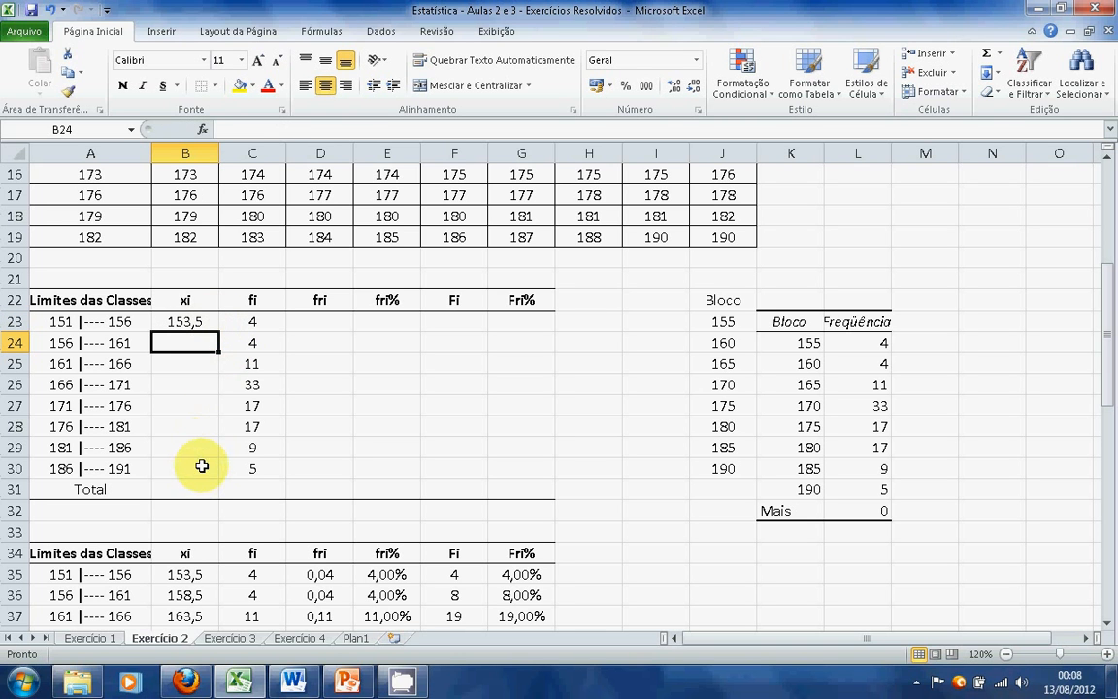
Calculate the second class midpoint in B24 with the formula =B23+5 and fill it down through B30
{"action": "type", "text": "="}
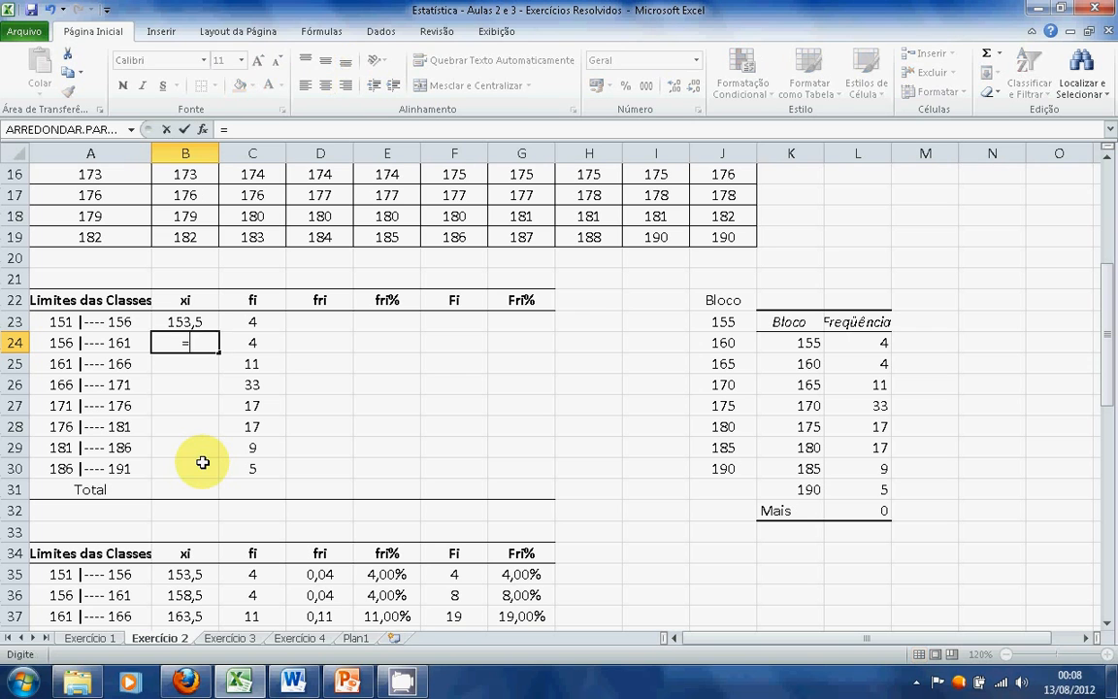
{"action": "left_click", "coordinate": [204, 321]}
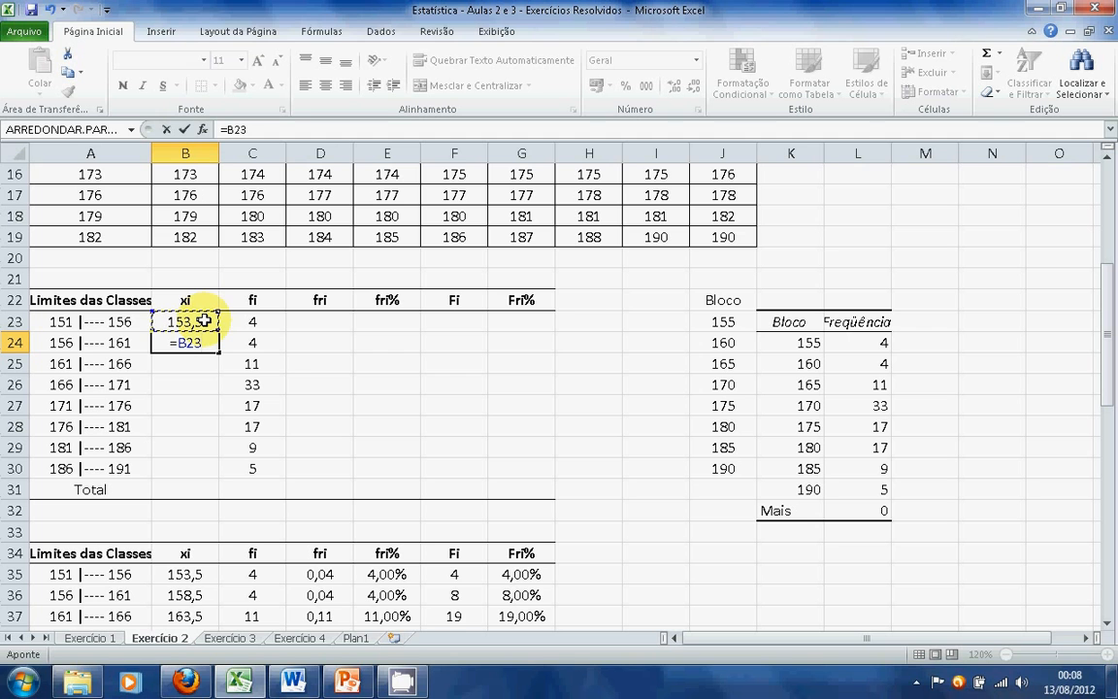
{"action": "type", "text": "+5"}
{"action": "key", "text": "Return"}
{"action": "left_click", "coordinate": [205, 341]}
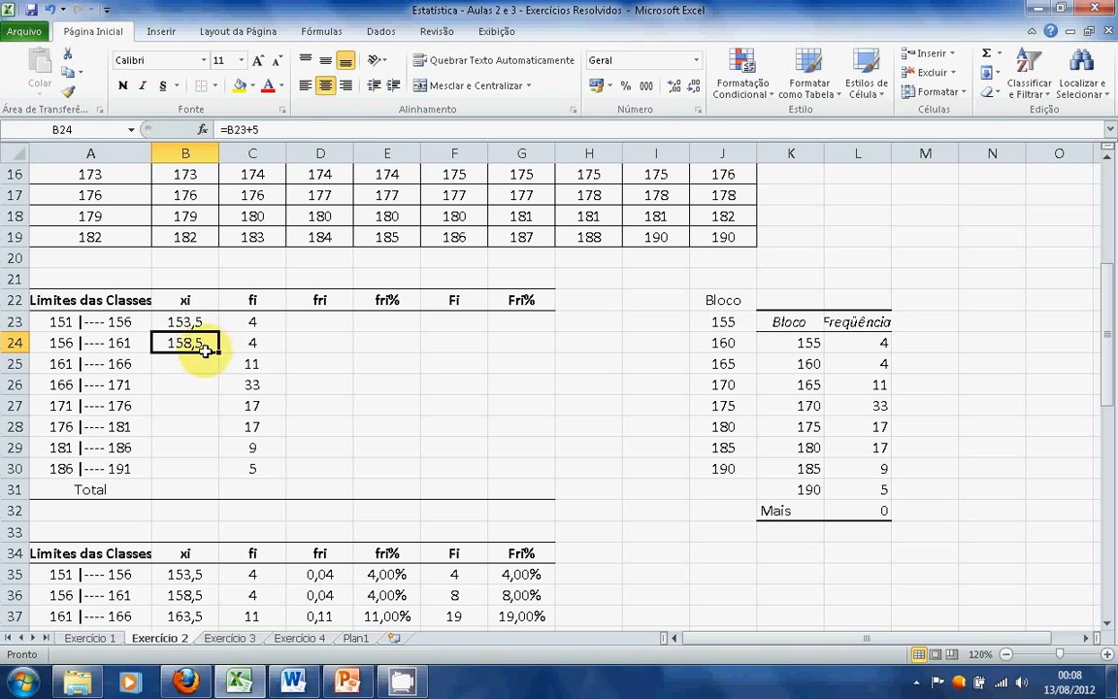
{"action": "left_click_drag", "start_coordinate": [221, 355], "coordinate": [213, 474]}
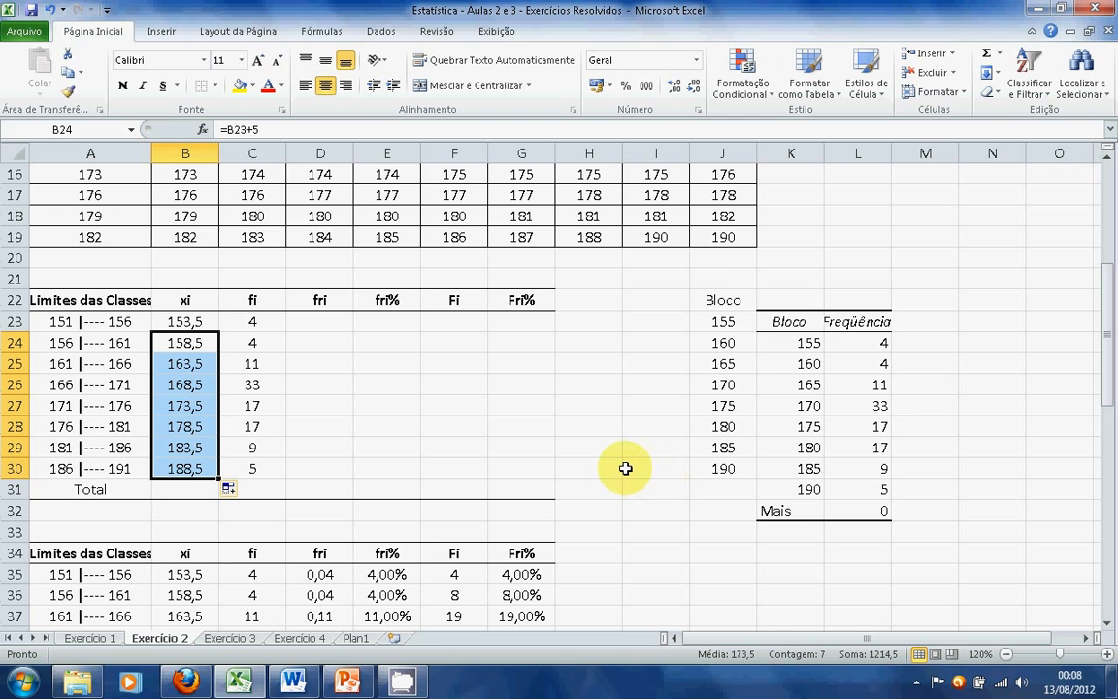
{"action": "scroll", "coordinate": [625, 469], "scroll_direction": "down", "scroll_amount": 3}
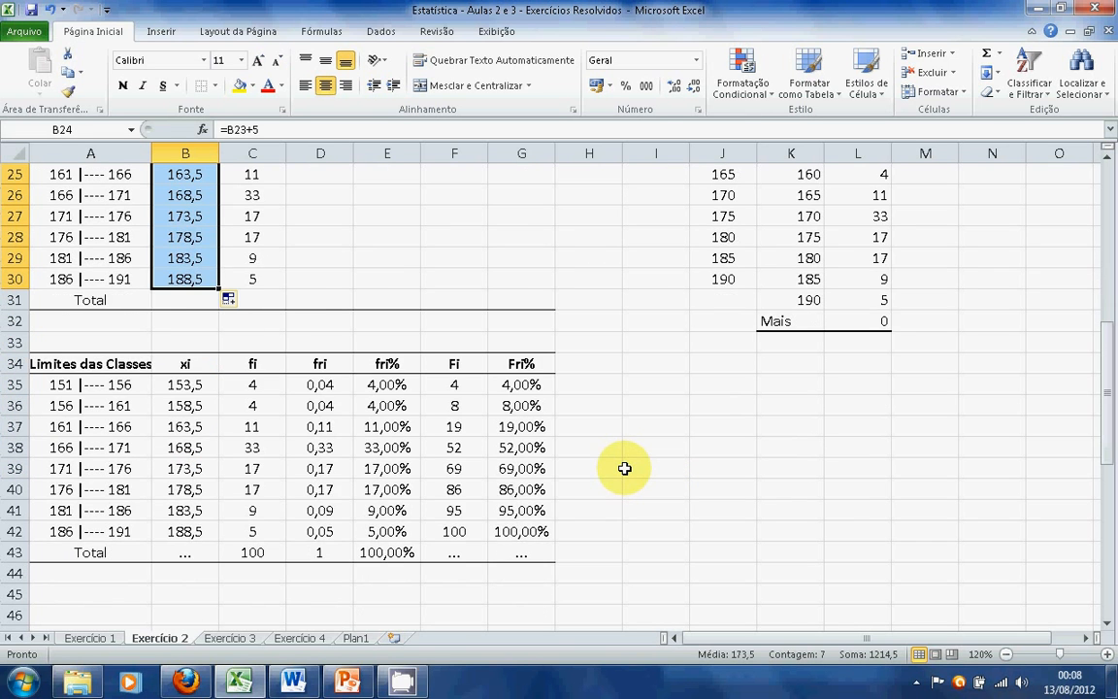
{"action": "scroll", "coordinate": [625, 469], "scroll_direction": "down", "scroll_amount": 1}
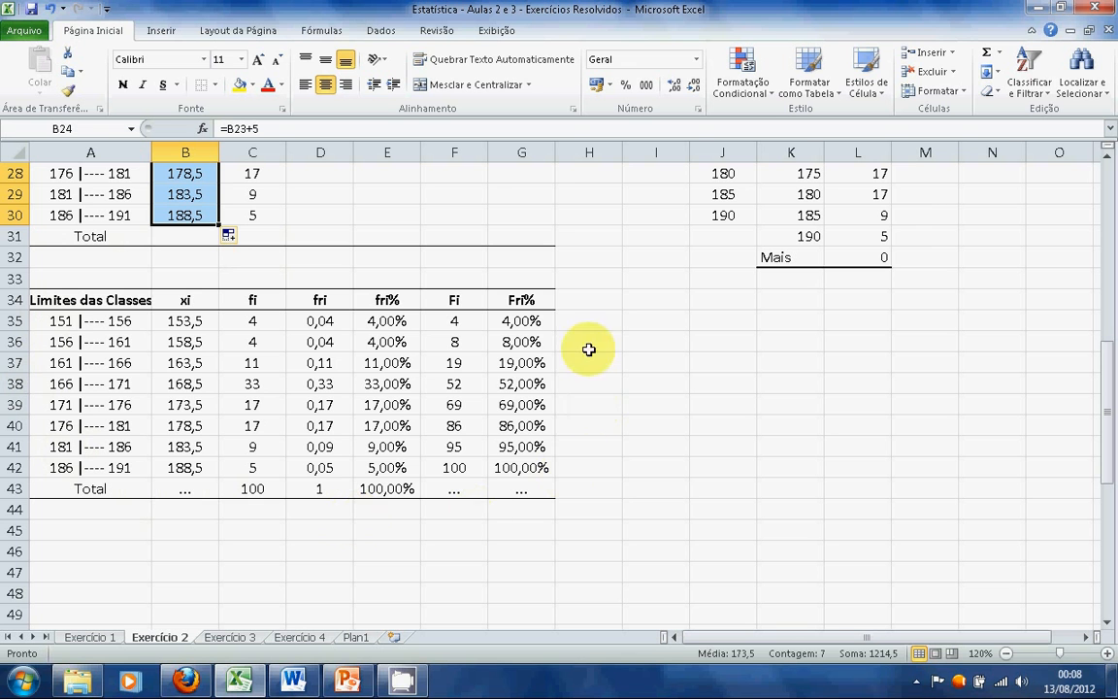
{"action": "scroll", "coordinate": [563, 521], "scroll_direction": "up", "scroll_amount": 6}
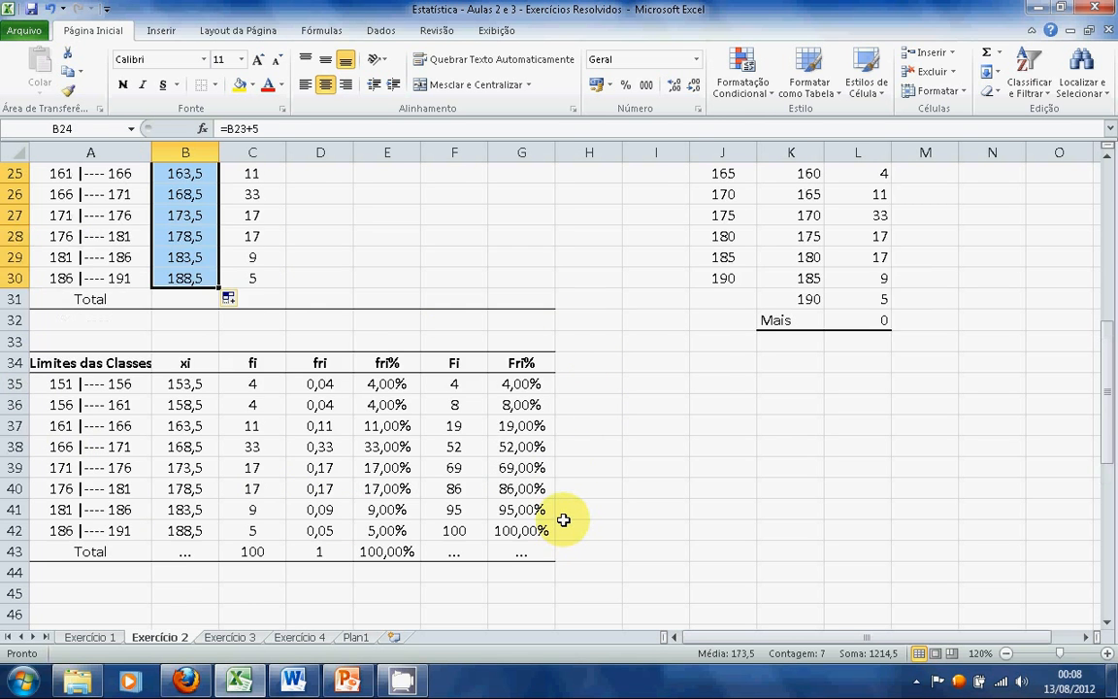
{"action": "scroll", "coordinate": [563, 520], "scroll_direction": "up", "scroll_amount": 3}
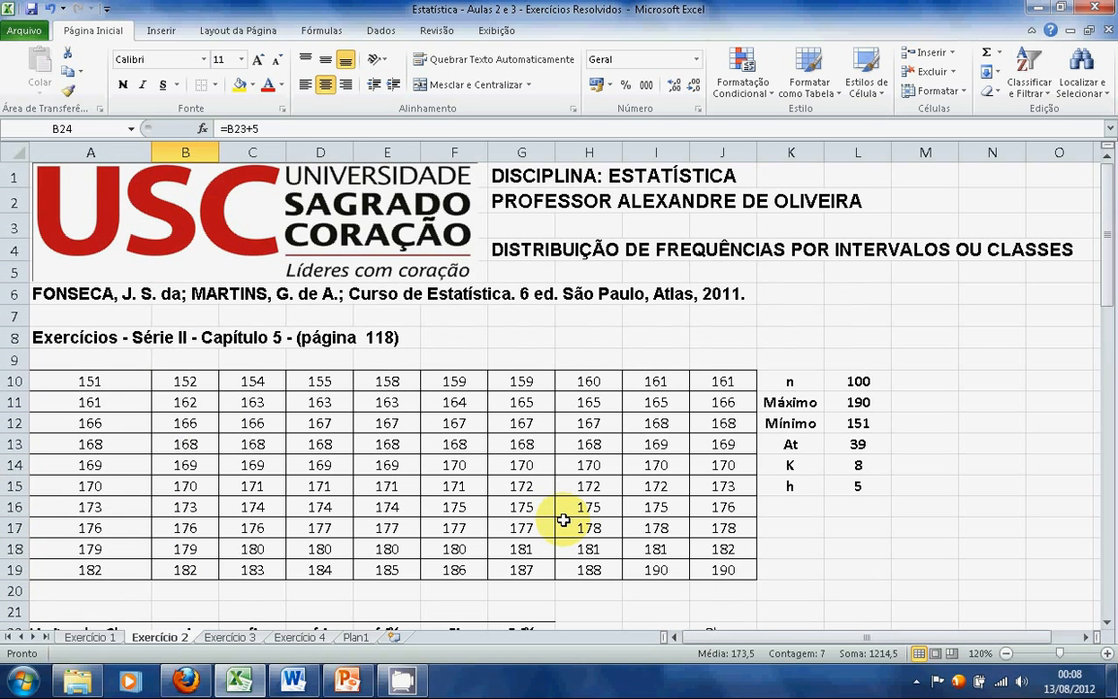